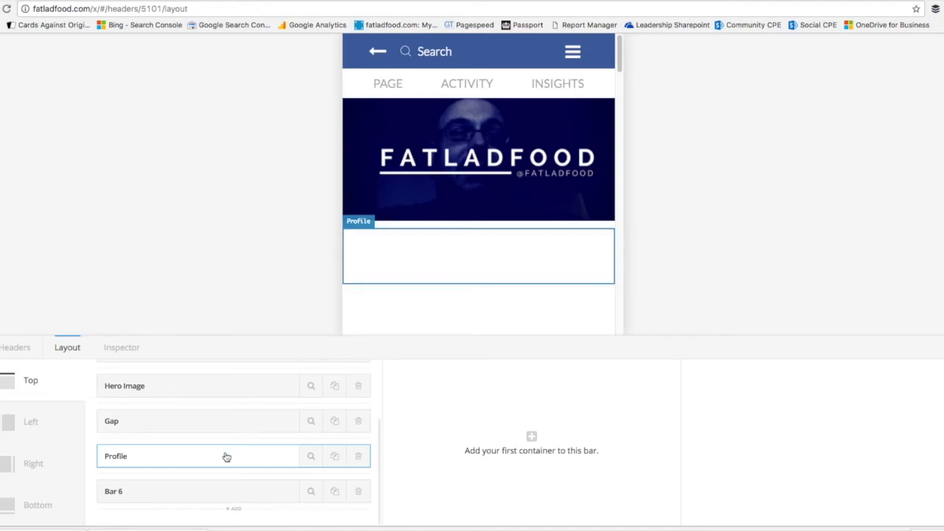
Add a first container to the Profile bar and place an Image element in it.
{"action": "left_click", "coordinate": [532, 436]}
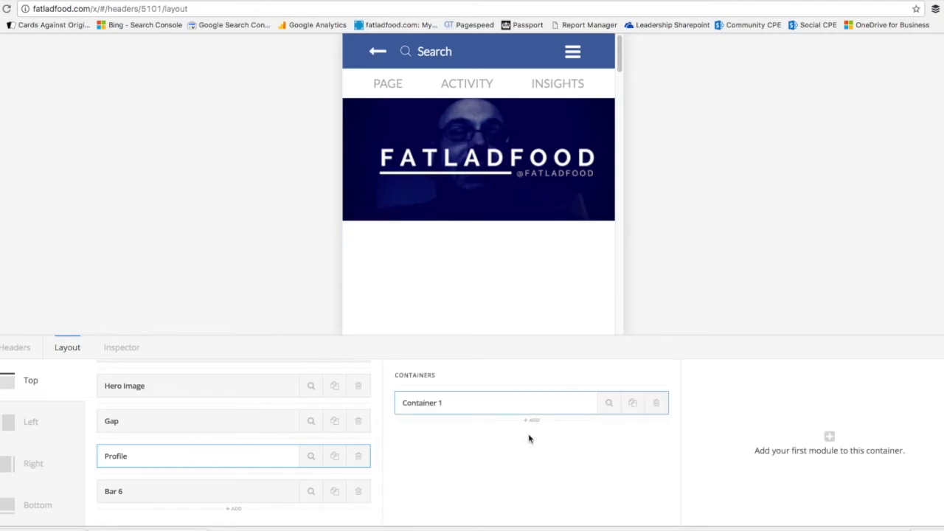
{"action": "left_click", "coordinate": [829, 437]}
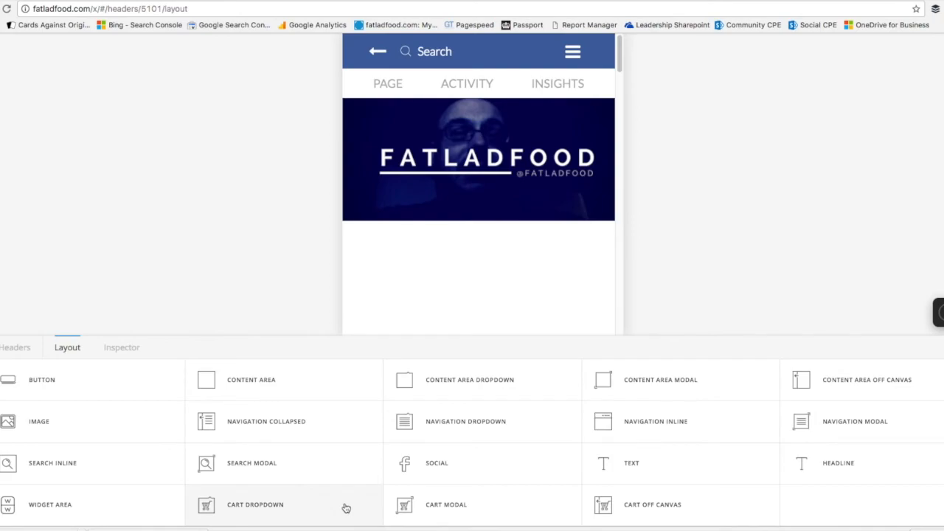
{"action": "left_click", "coordinate": [66, 425]}
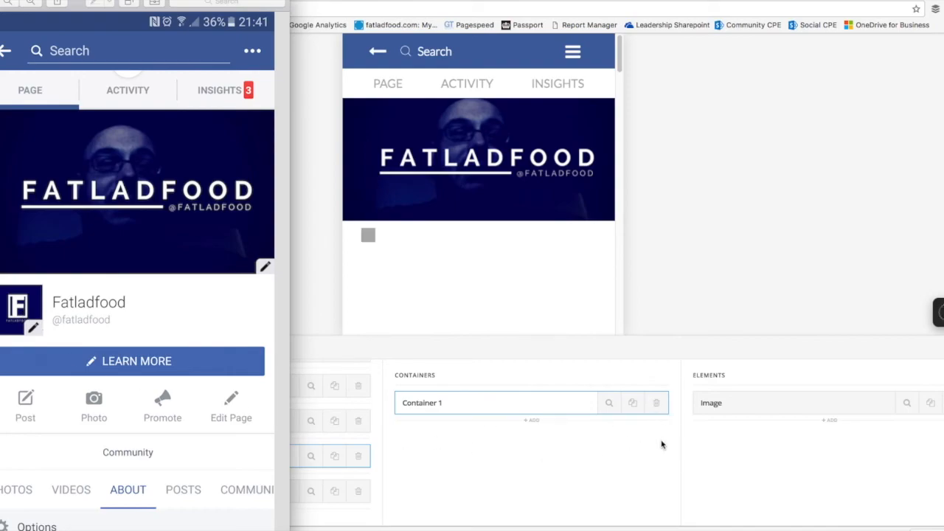
Set the Profile image's source to the square FATLADFOOD logo from the media library and its type to Scaling.
{"action": "left_click", "coordinate": [368, 241]}
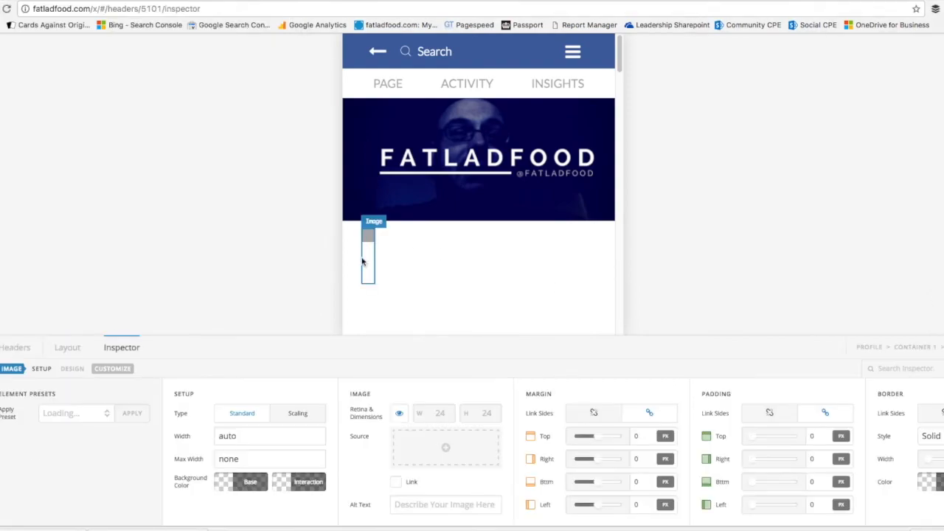
{"action": "left_click", "coordinate": [447, 449]}
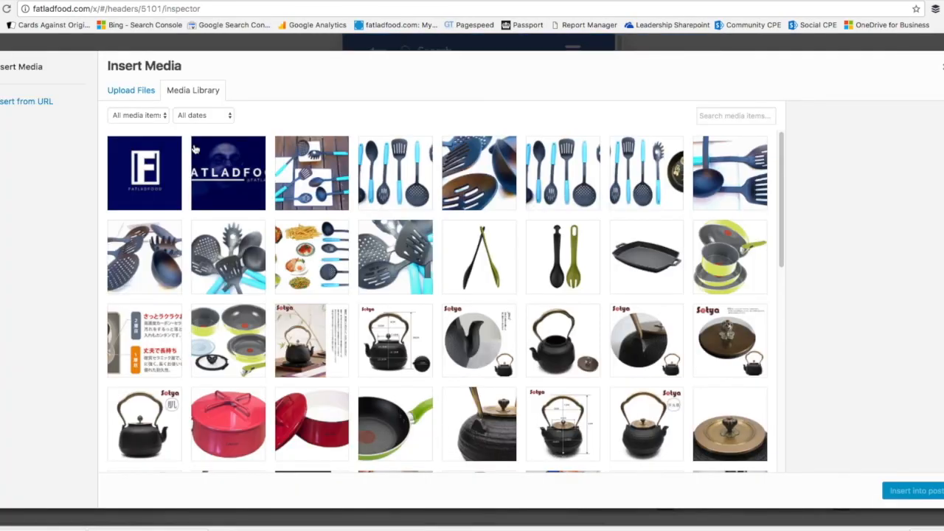
{"action": "left_click", "coordinate": [142, 165]}
{"action": "left_click", "coordinate": [890, 493]}
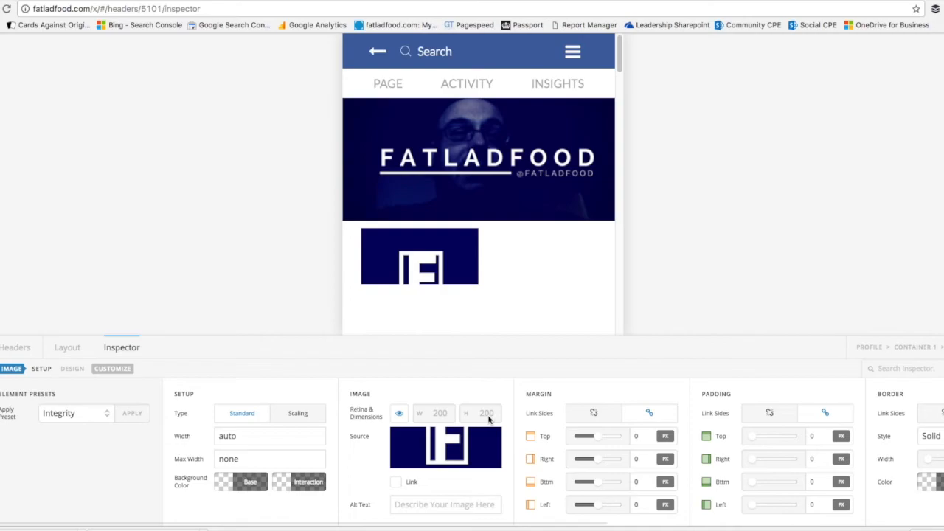
{"action": "left_click", "coordinate": [300, 417]}
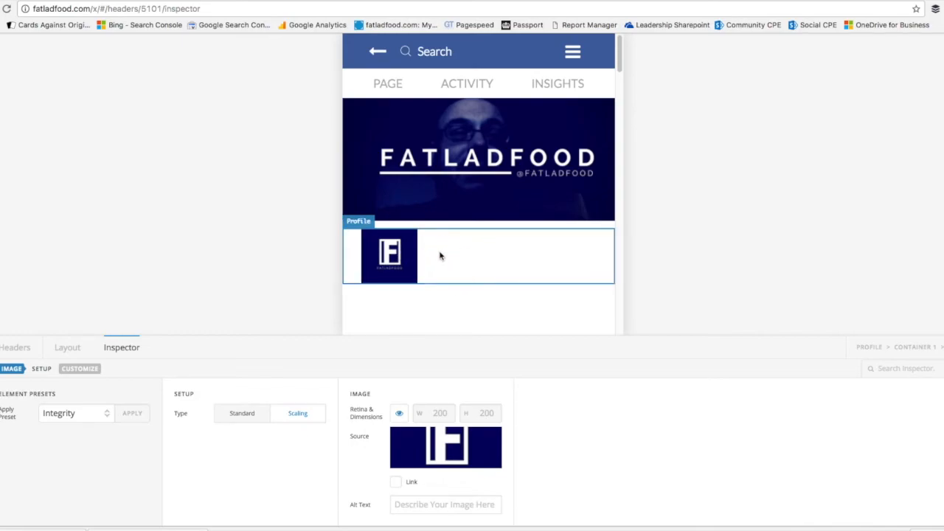
Add a second container to the Profile bar and place a Text element in it.
{"action": "left_click", "coordinate": [65, 353]}
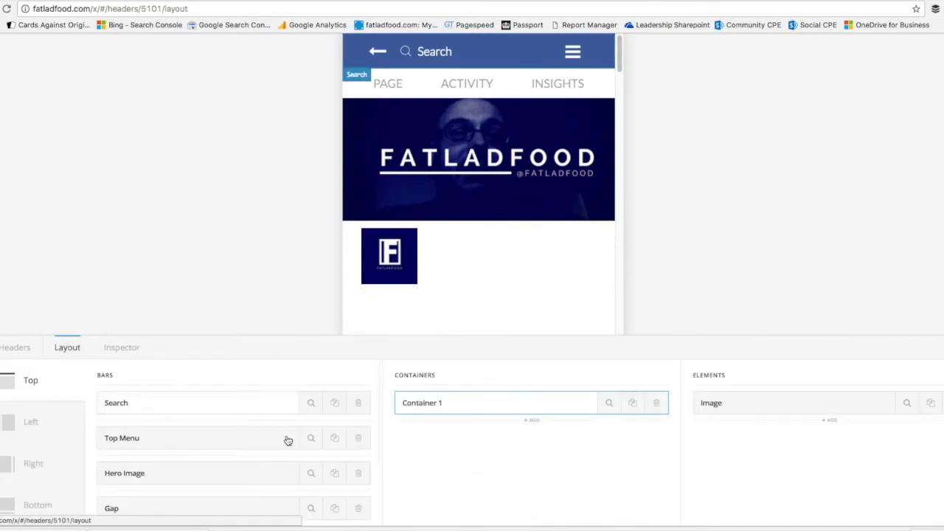
{"action": "left_click", "coordinate": [531, 420]}
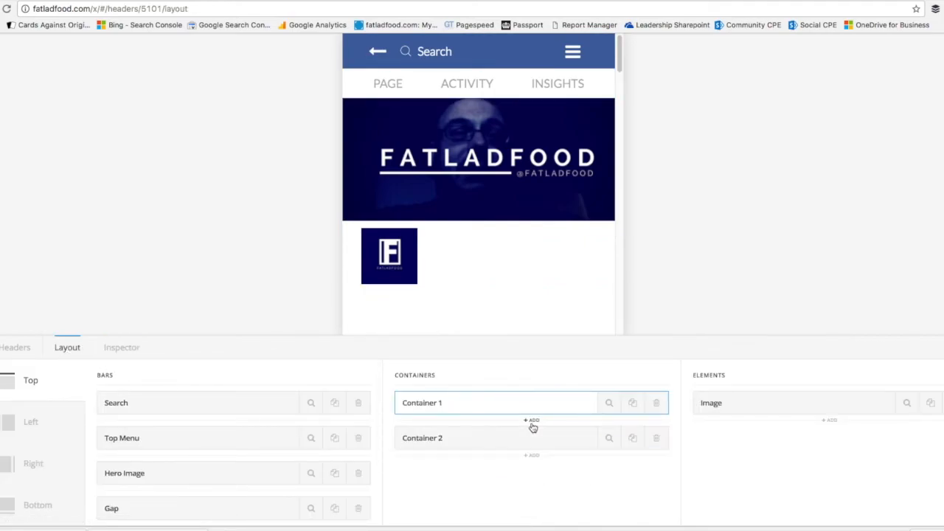
{"action": "left_click", "coordinate": [568, 446]}
{"action": "left_click", "coordinate": [832, 436]}
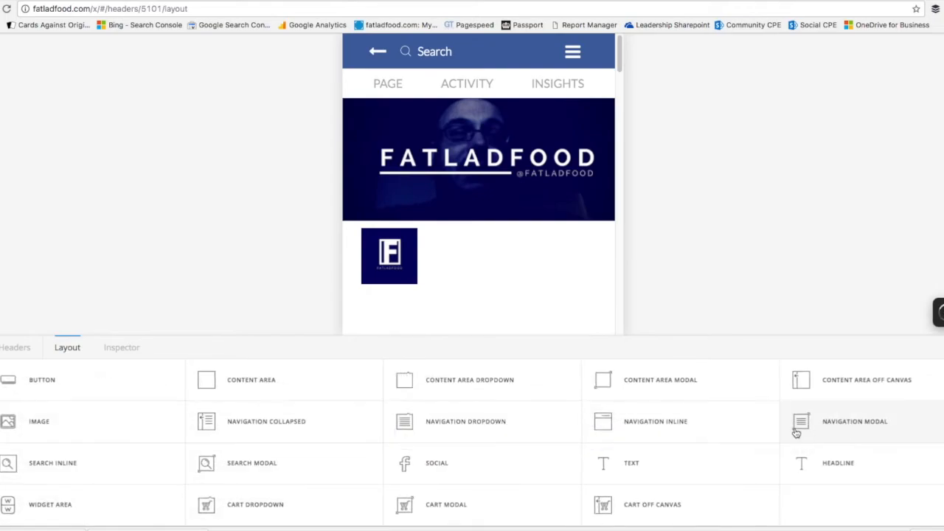
{"action": "left_click", "coordinate": [643, 468]}
Replace the placeholder content of Container 2's Text element with "Fatladfood".
{"action": "left_click", "coordinate": [907, 404]}
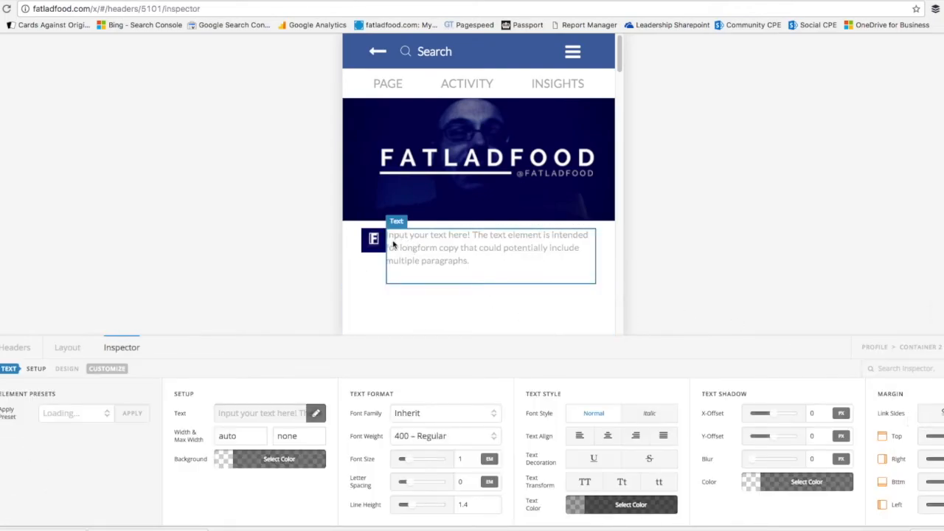
{"action": "left_click", "coordinate": [270, 415]}
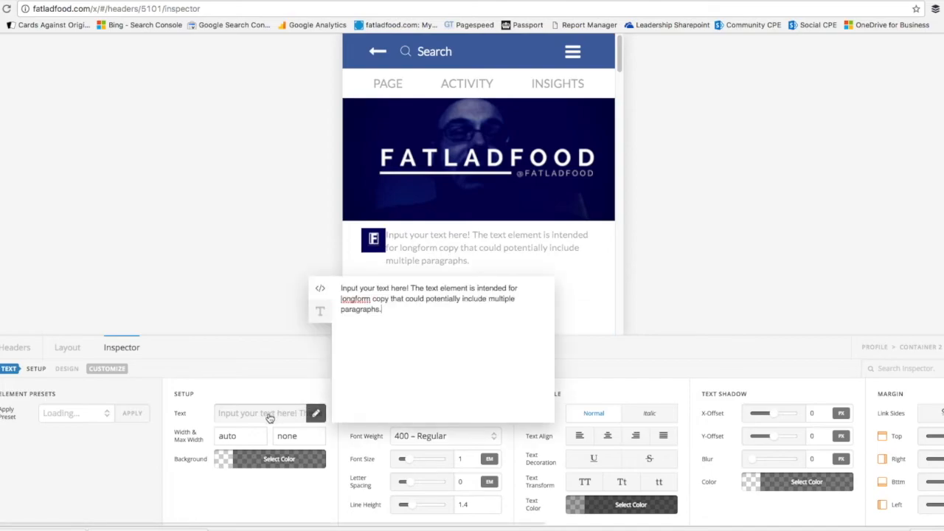
{"action": "left_click", "coordinate": [320, 311]}
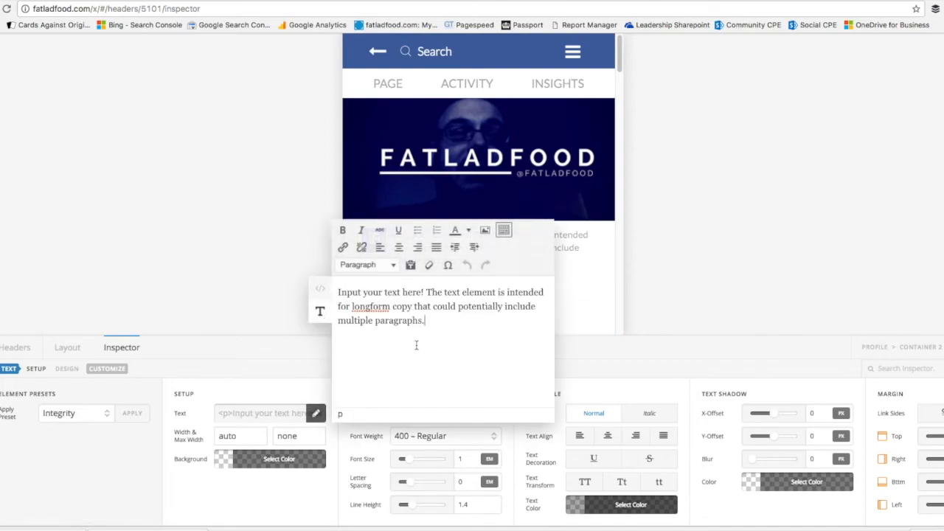
{"action": "left_click_drag", "start_coordinate": [443, 328], "coordinate": [320, 287]}
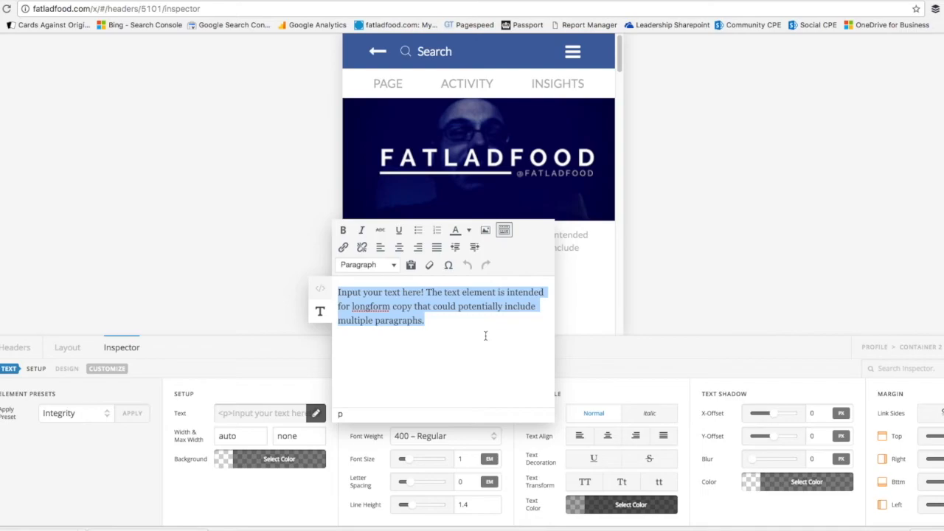
{"action": "key", "text": "BackSpace"}
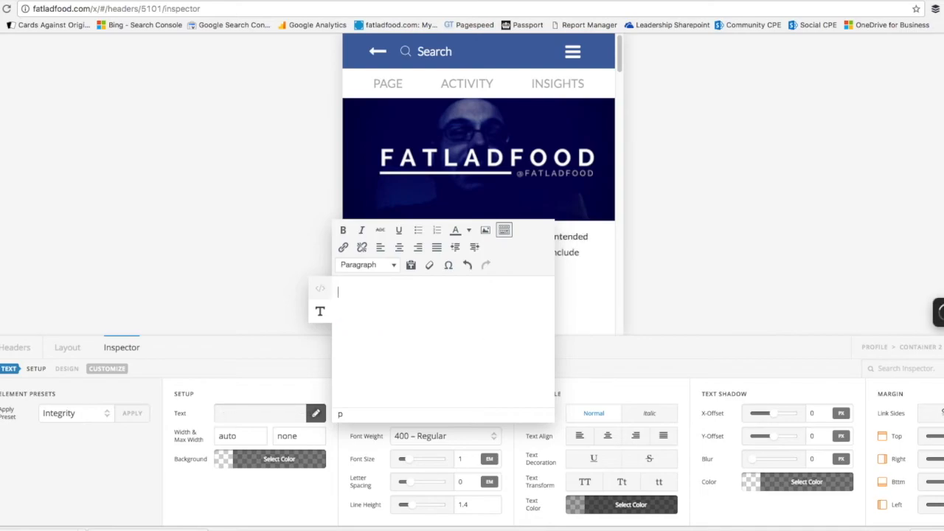
{"action": "type", "text": "Fatladfood"}
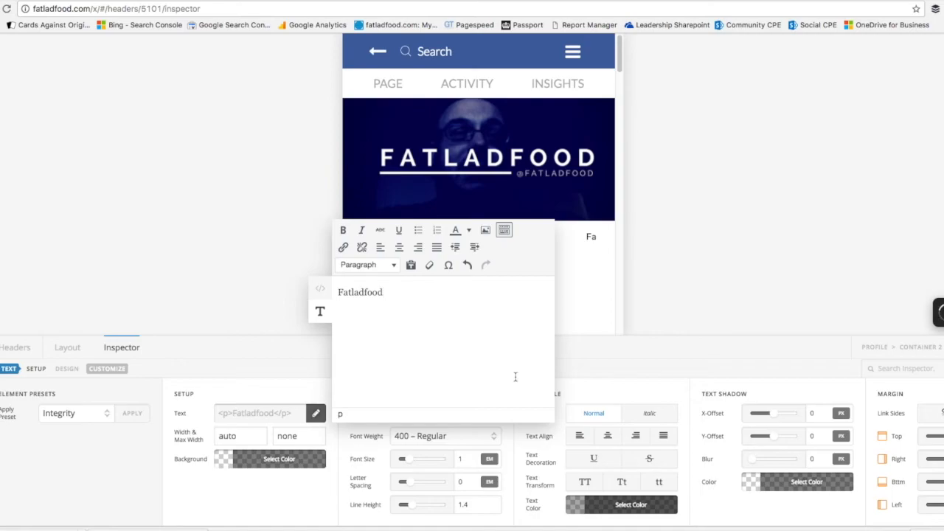
{"action": "left_click", "coordinate": [595, 395]}
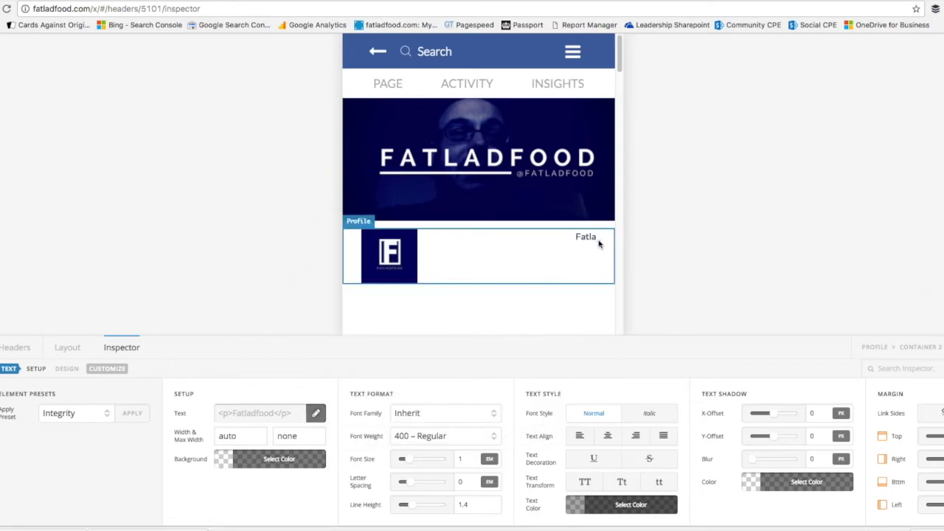
Set the Profile bar's flex layout to Start both horizontally and vertically.
{"action": "left_click", "coordinate": [478, 260]}
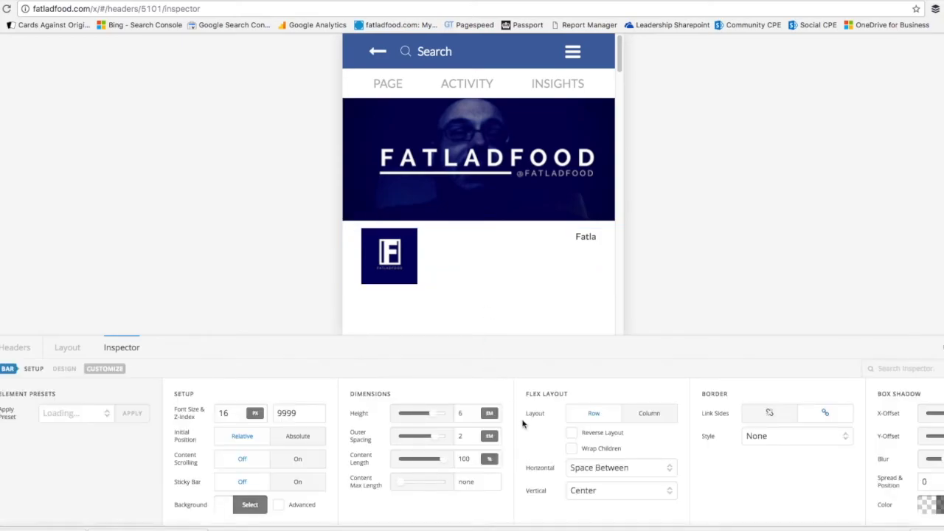
{"action": "left_click", "coordinate": [626, 469]}
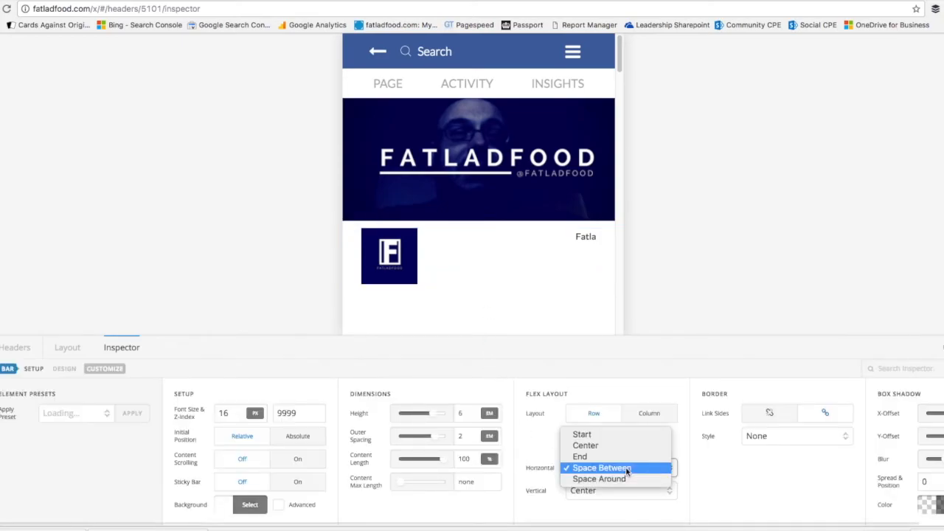
{"action": "left_click", "coordinate": [626, 435]}
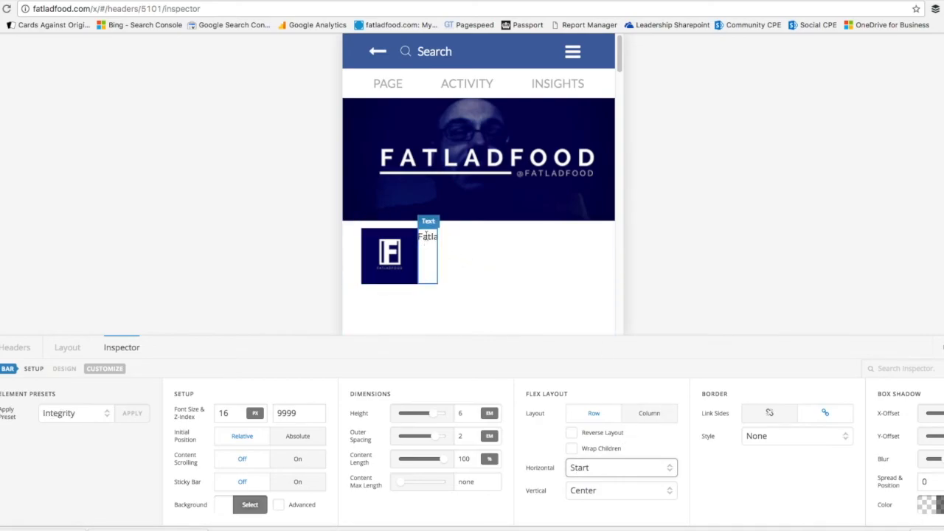
{"action": "left_click", "coordinate": [608, 492]}
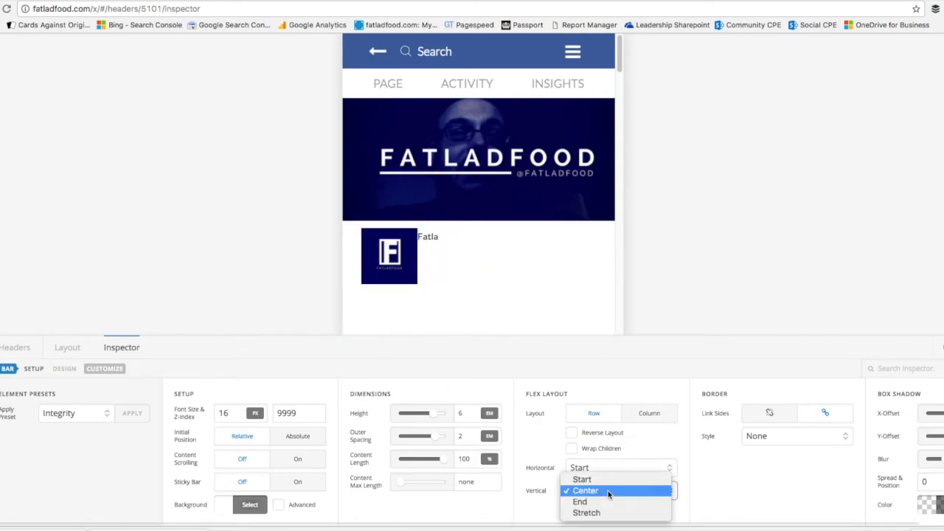
{"action": "left_click", "coordinate": [612, 480]}
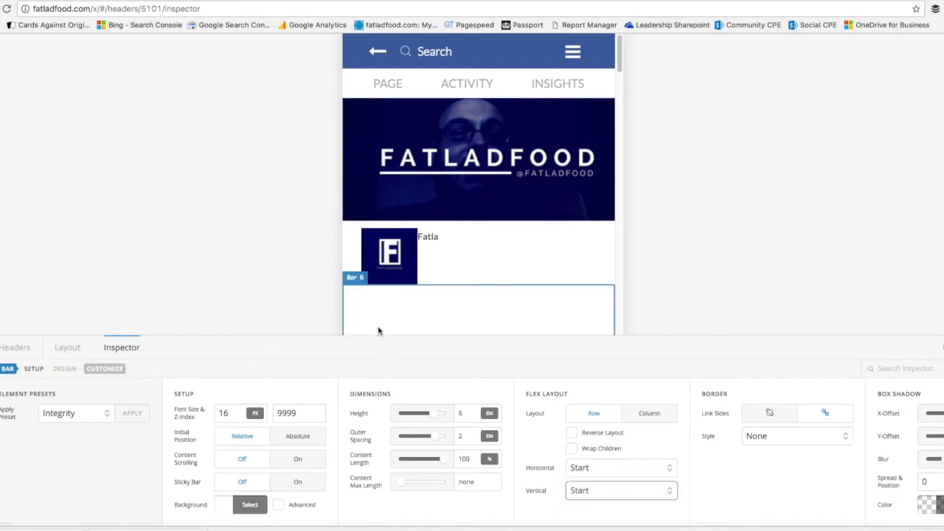
Reopen the content of the text beside the logo, keep it as "Fatladfood", and close the editor to refresh the preview.
{"action": "left_click", "coordinate": [430, 240]}
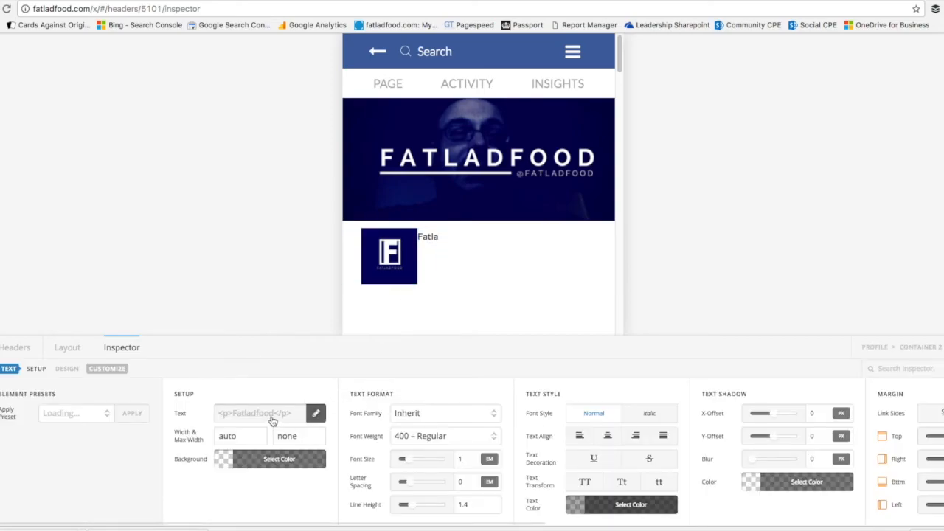
{"action": "left_click", "coordinate": [273, 420]}
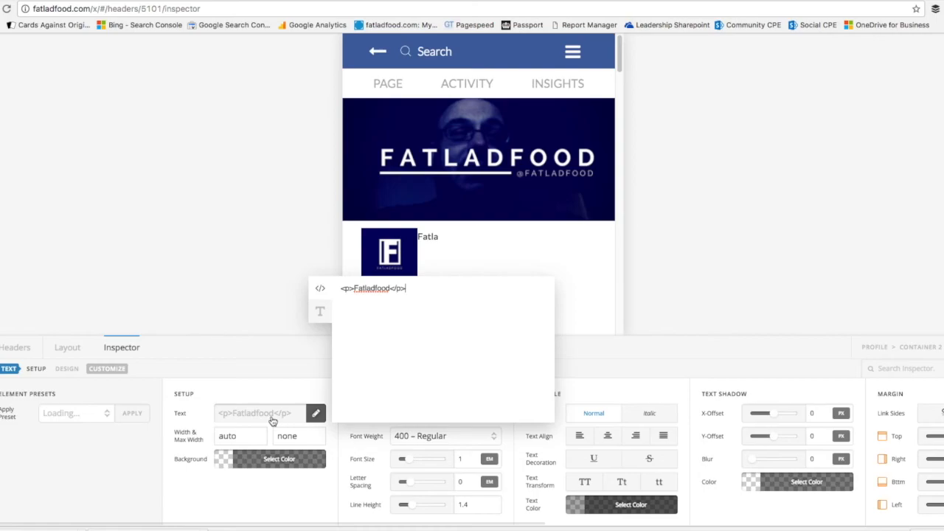
{"action": "left_click", "coordinate": [389, 288]}
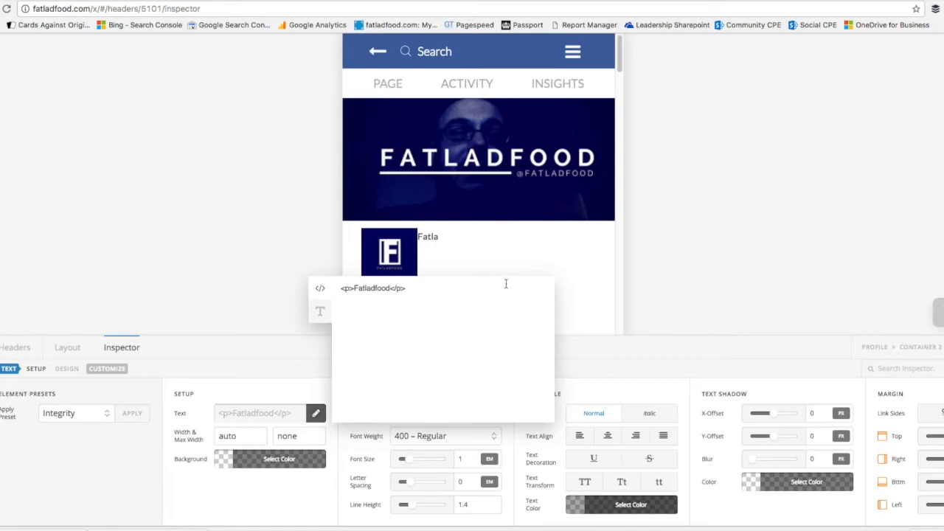
{"action": "left_click", "coordinate": [637, 360]}
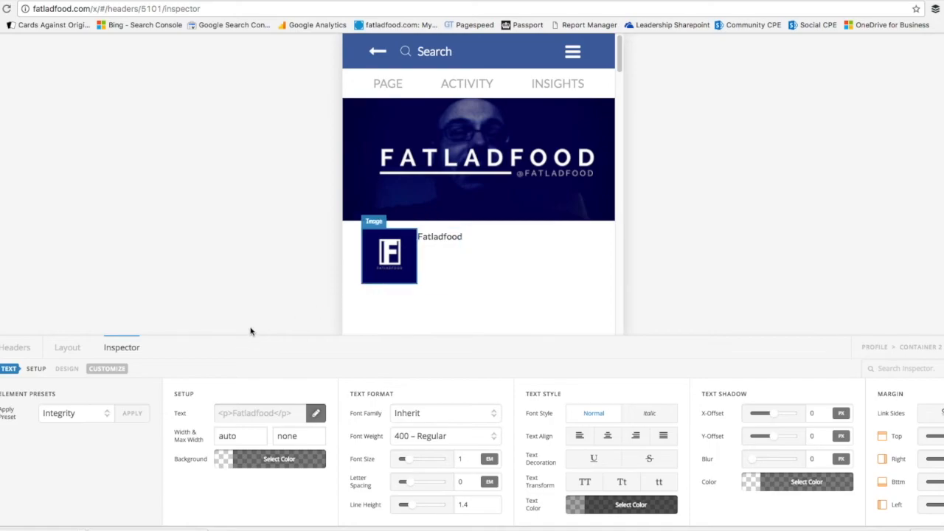
Add a second Text element to Container 2 of the Profile bar.
{"action": "left_click", "coordinate": [70, 348]}
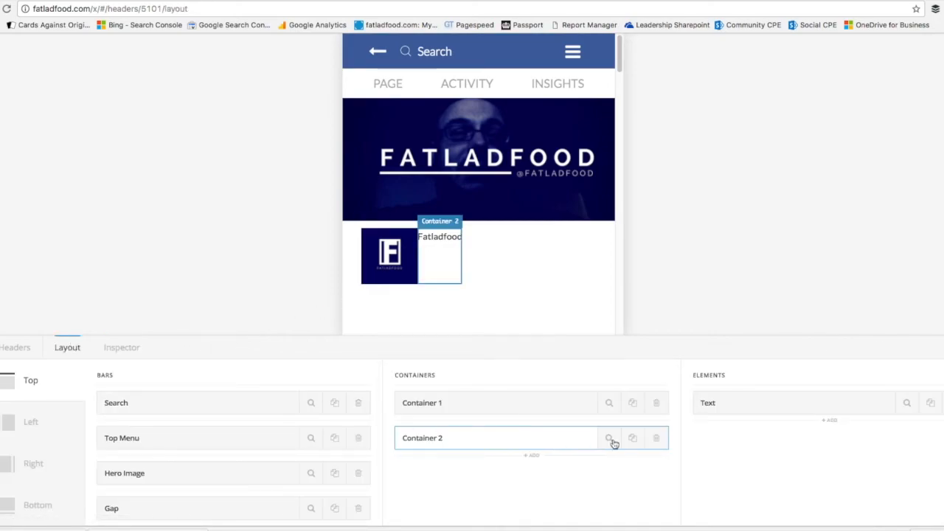
{"action": "left_click", "coordinate": [830, 419]}
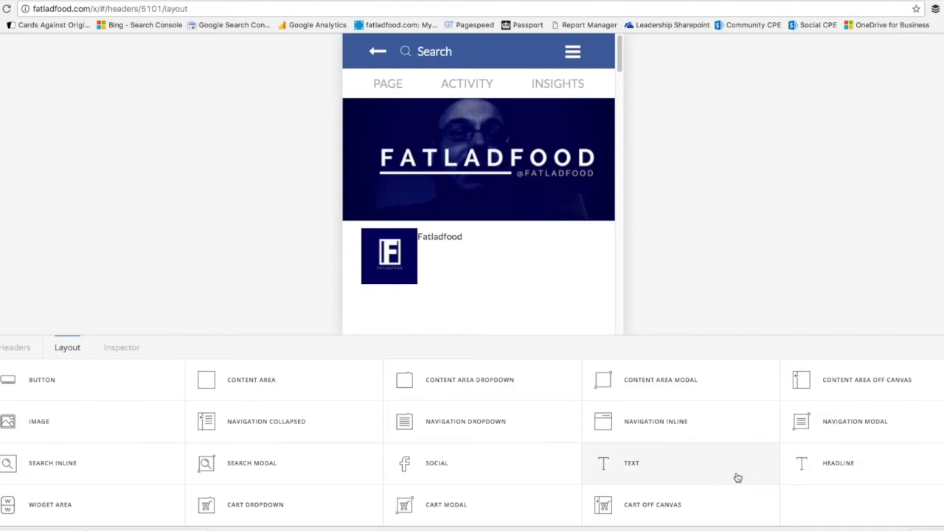
{"action": "left_click", "coordinate": [621, 468]}
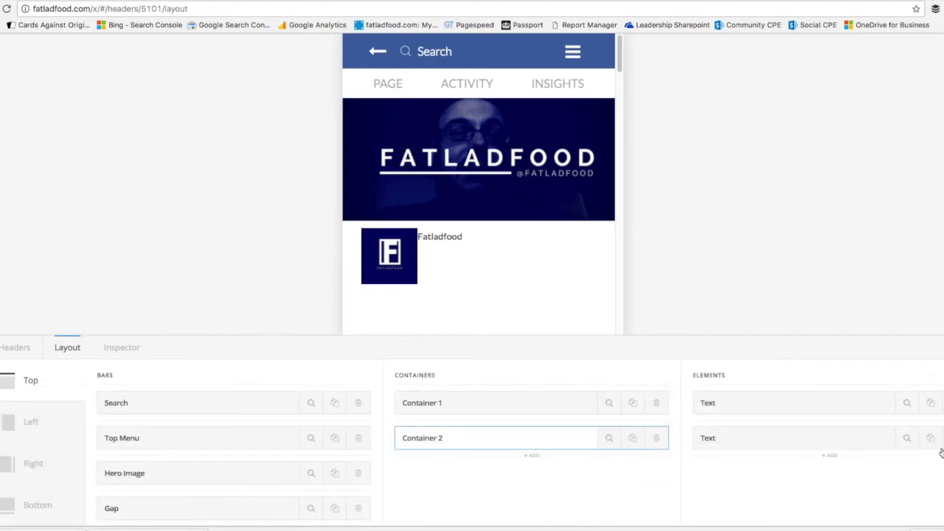
{"action": "left_click", "coordinate": [907, 438]}
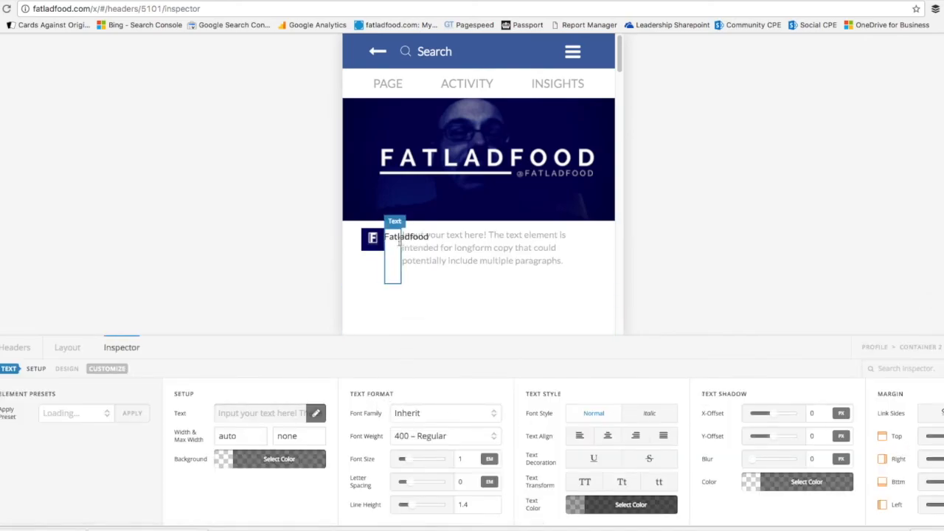
{"action": "left_click", "coordinate": [242, 415]}
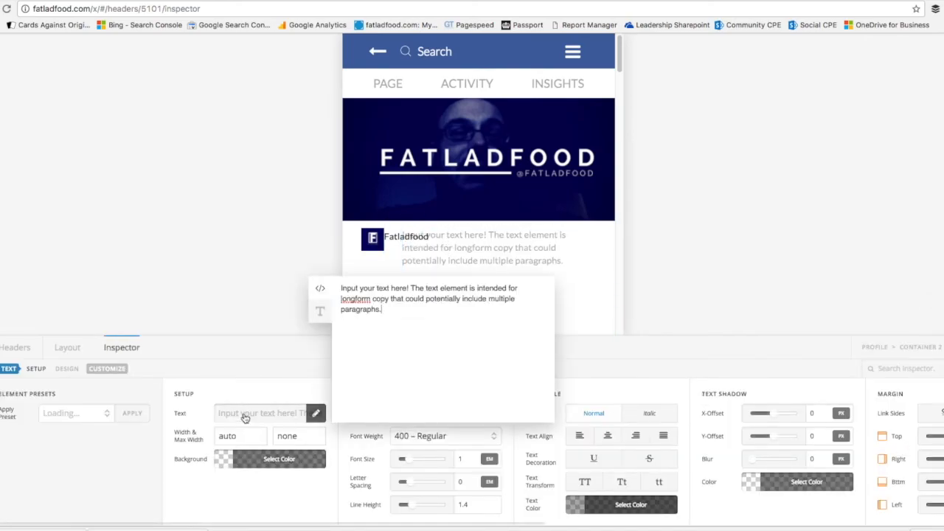
{"action": "left_click_drag", "start_coordinate": [391, 313], "coordinate": [326, 290]}
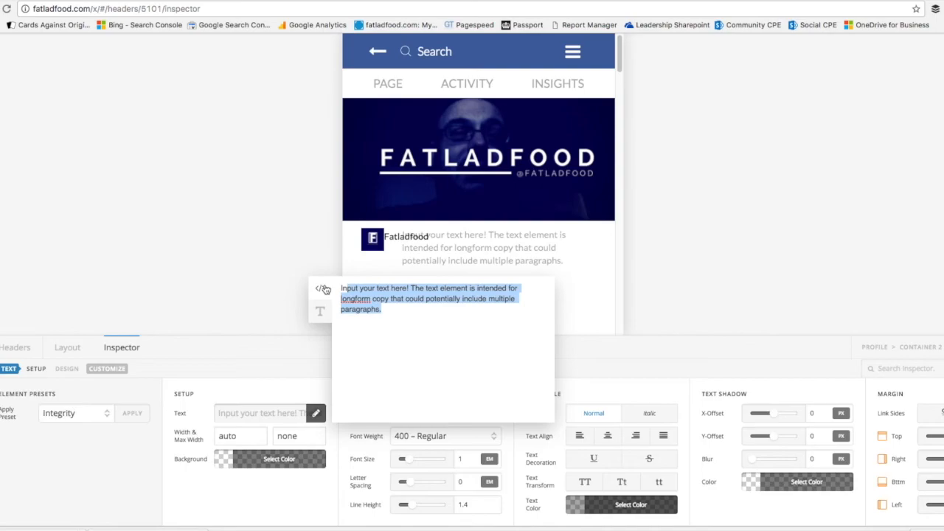
{"action": "type", "text": "In@fatladfood"}
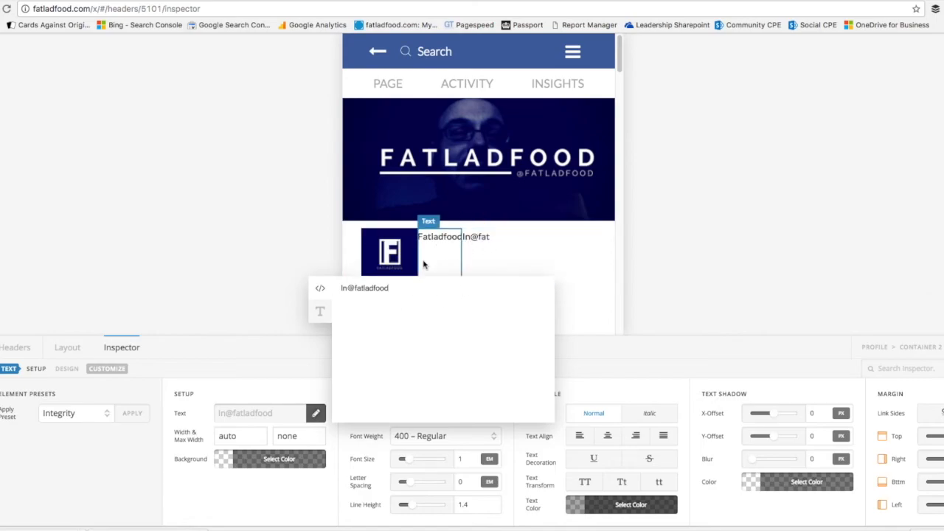
{"action": "key", "text": "BackSpace"}
{"action": "key", "text": "BackSpace"}
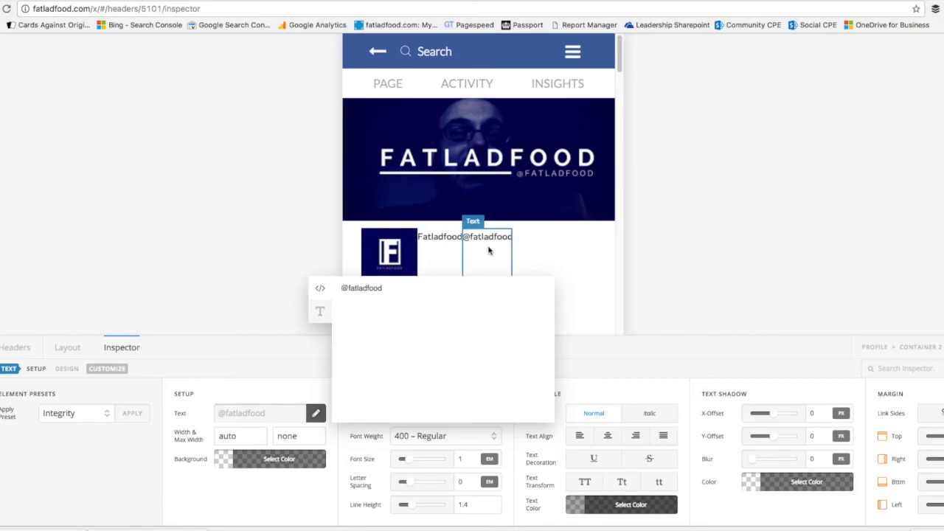
{"action": "left_click", "coordinate": [285, 247]}
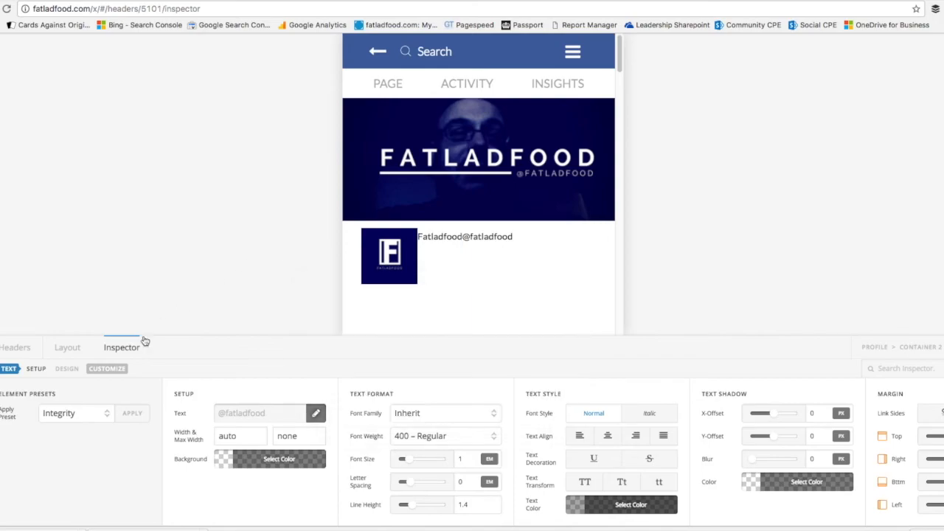
Set the flex layout of the Profile bar's Container 2 to Column with Start horizontal alignment, stacking the two texts.
{"action": "left_click", "coordinate": [69, 354]}
{"action": "left_click", "coordinate": [614, 446]}
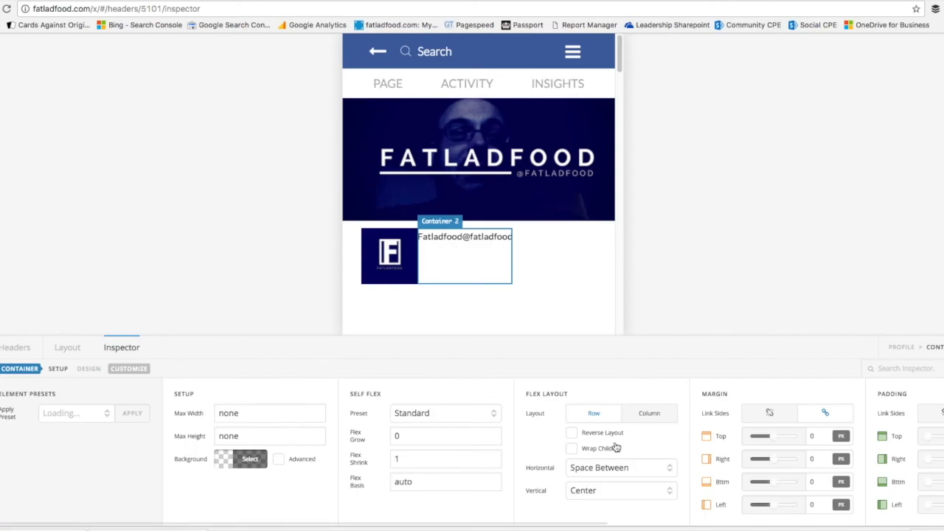
{"action": "left_click", "coordinate": [642, 419]}
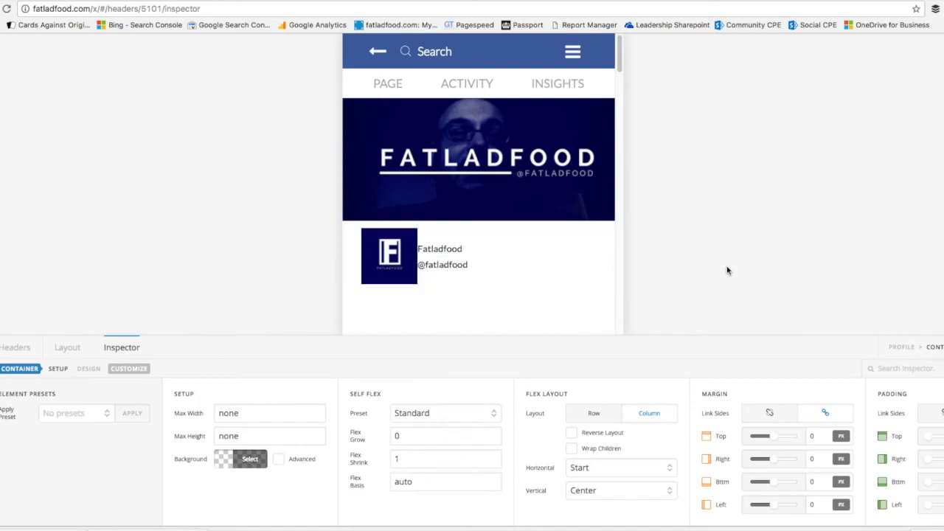
Set the linked margins of the Profile bar's Container 1, which holds the logo, to 5 px on all sides.
{"action": "left_click", "coordinate": [593, 413]}
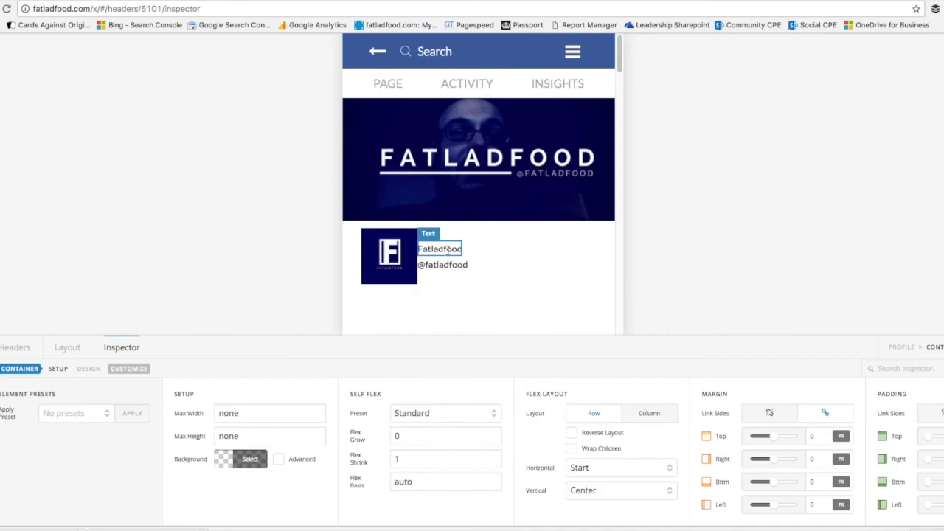
{"action": "left_click", "coordinate": [819, 436]}
{"action": "key", "text": "BackSpace"}
{"action": "type", "text": "5"}
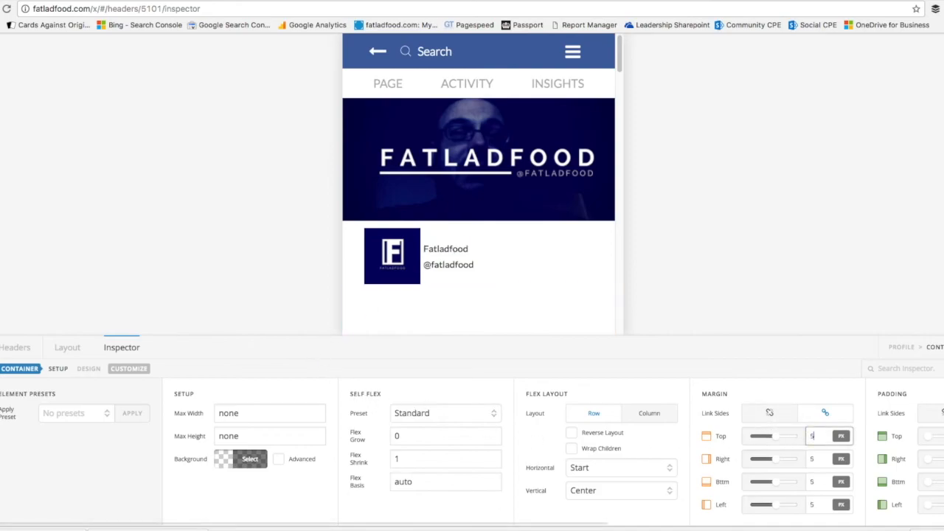
{"action": "left_click", "coordinate": [318, 253]}
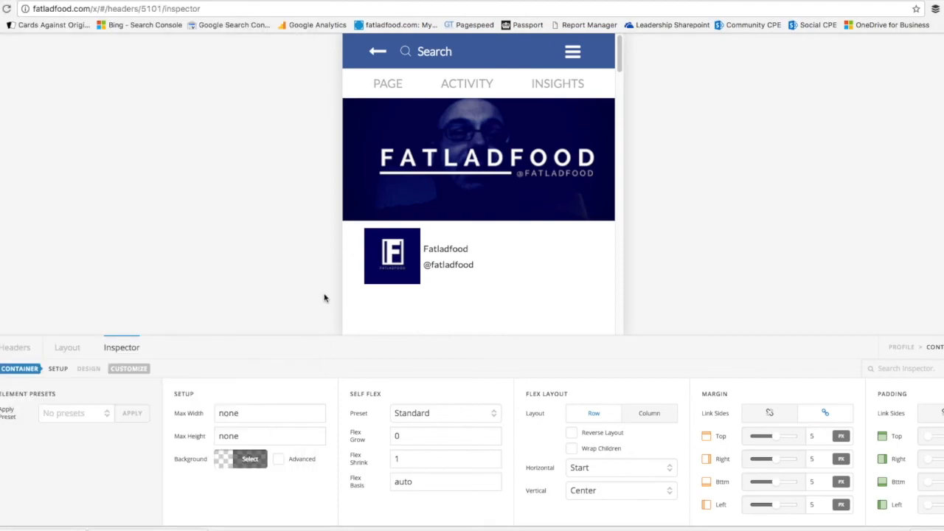
Rename Bar 6 below the Profile bar as "Button".
{"action": "left_click", "coordinate": [66, 353]}
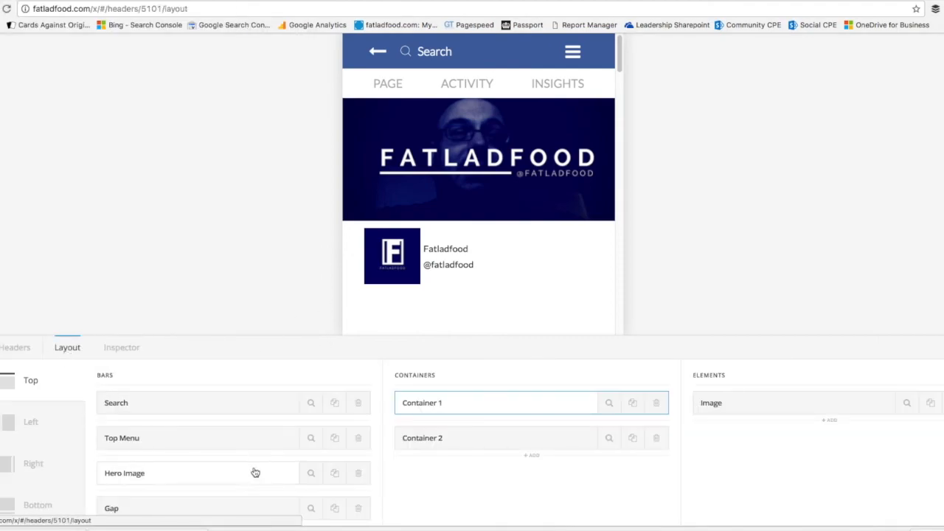
{"action": "scroll", "coordinate": [255, 472], "scroll_direction": "down", "scroll_amount": 3}
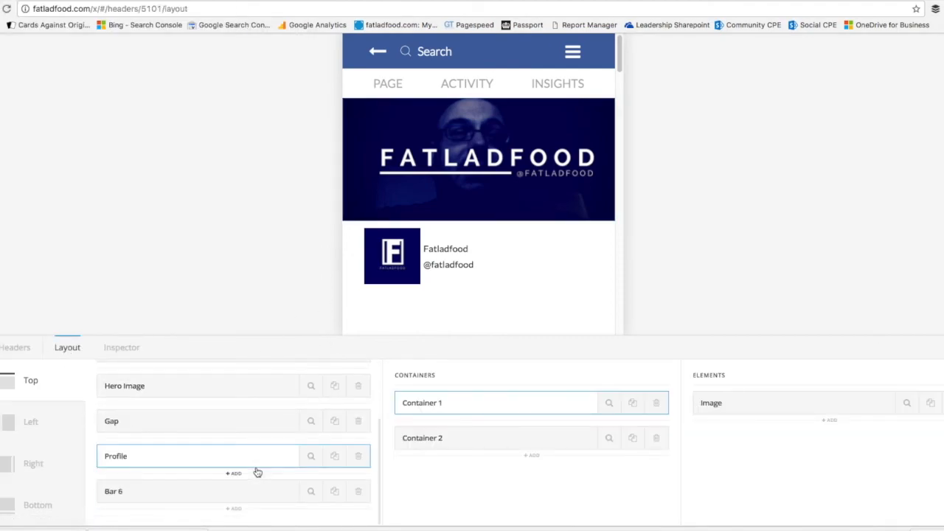
{"action": "left_click", "coordinate": [116, 492]}
{"action": "scroll", "coordinate": [169, 491], "scroll_direction": "down", "scroll_amount": 3}
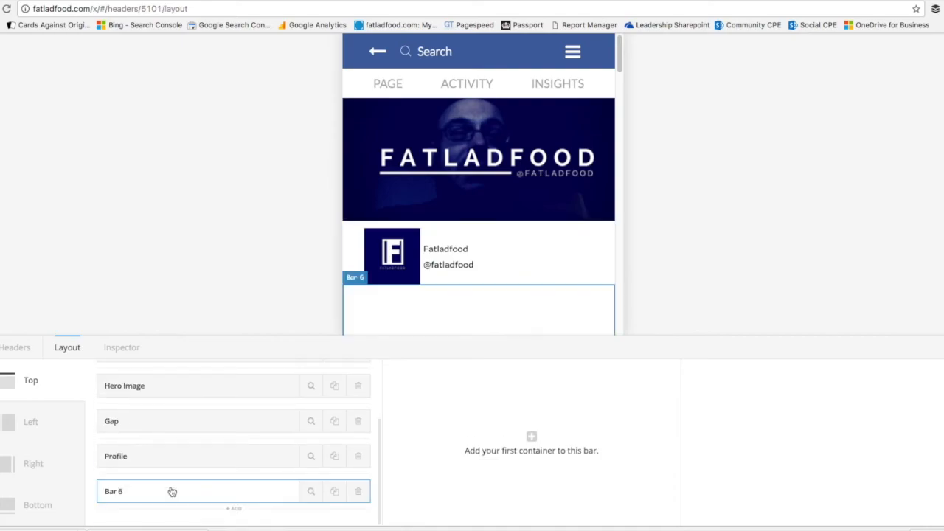
{"action": "left_click", "coordinate": [116, 492]}
Add a first container to the Button bar and place a Button element in it.
{"action": "left_click", "coordinate": [531, 437]}
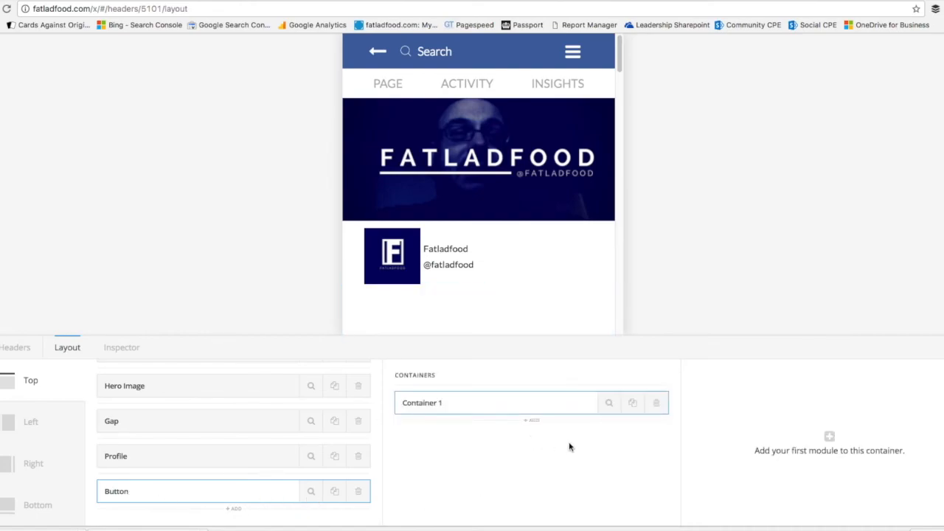
{"action": "left_click", "coordinate": [827, 437]}
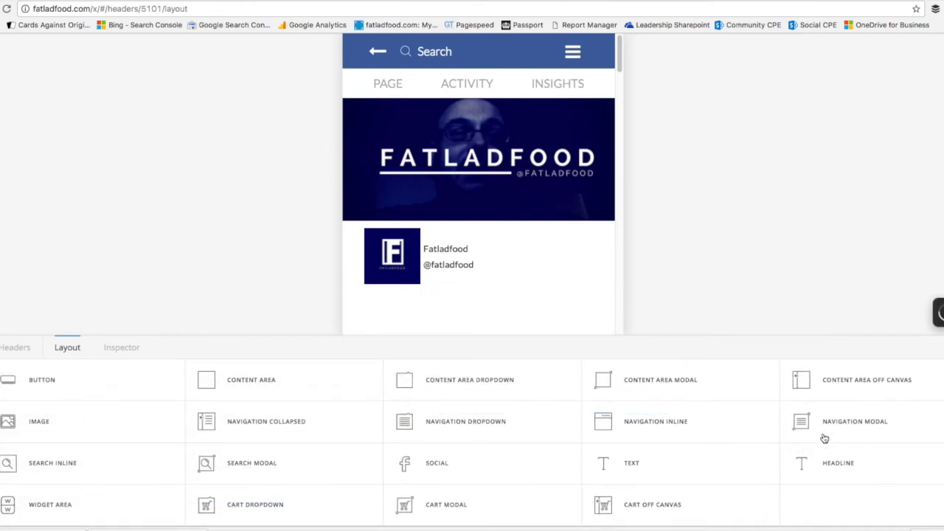
{"action": "left_click", "coordinate": [63, 384]}
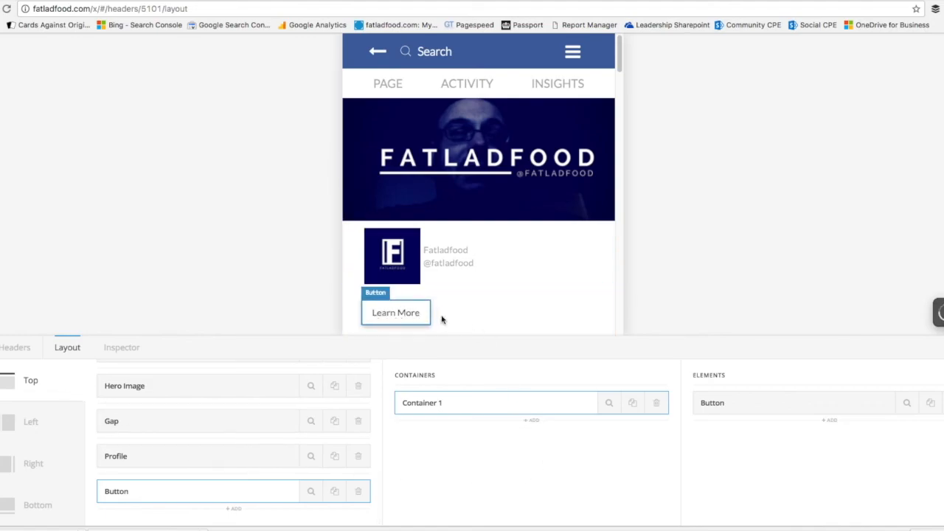
Set both the base and interaction background colors of the Learn More button to the saved blue #3b5998.
{"action": "left_click", "coordinate": [907, 405]}
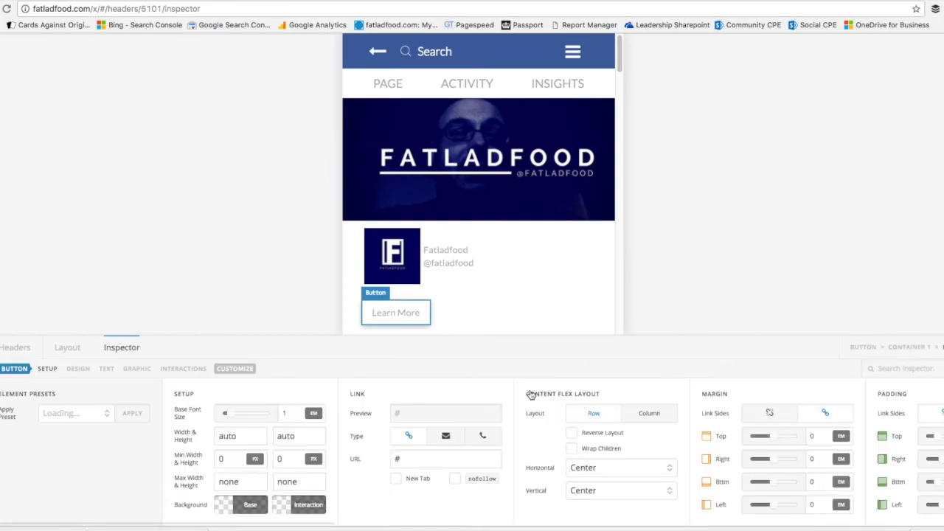
{"action": "left_click", "coordinate": [220, 505]}
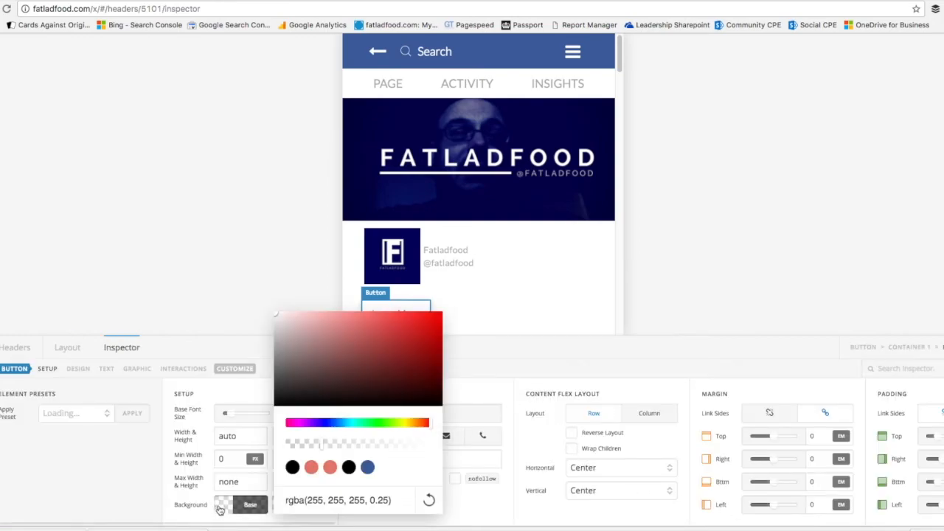
{"action": "left_click", "coordinate": [368, 468]}
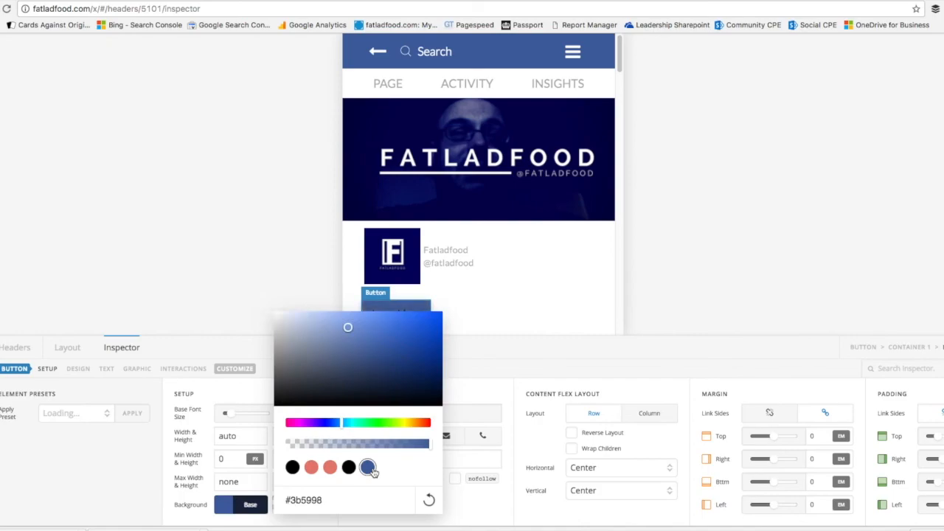
{"action": "left_click", "coordinate": [471, 508]}
{"action": "left_click", "coordinate": [295, 505]}
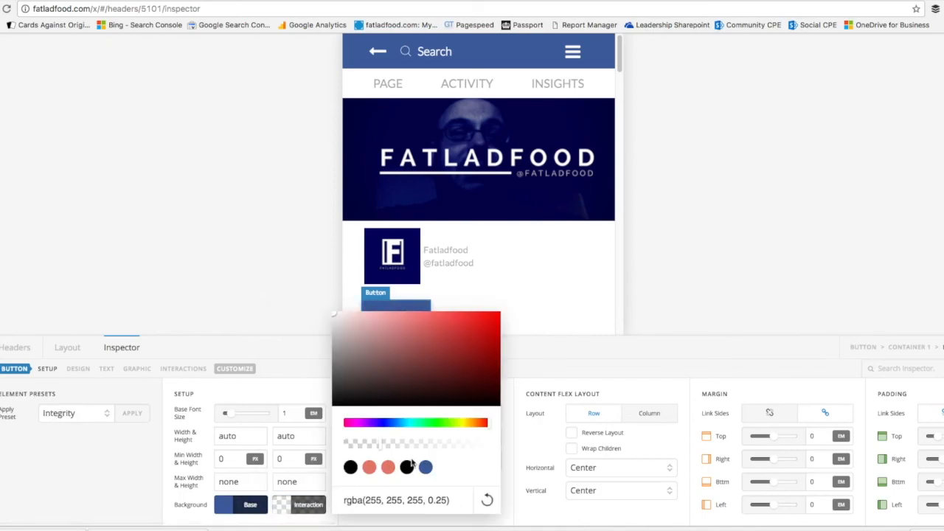
{"action": "left_click", "coordinate": [425, 467]}
{"action": "left_click", "coordinate": [537, 512]}
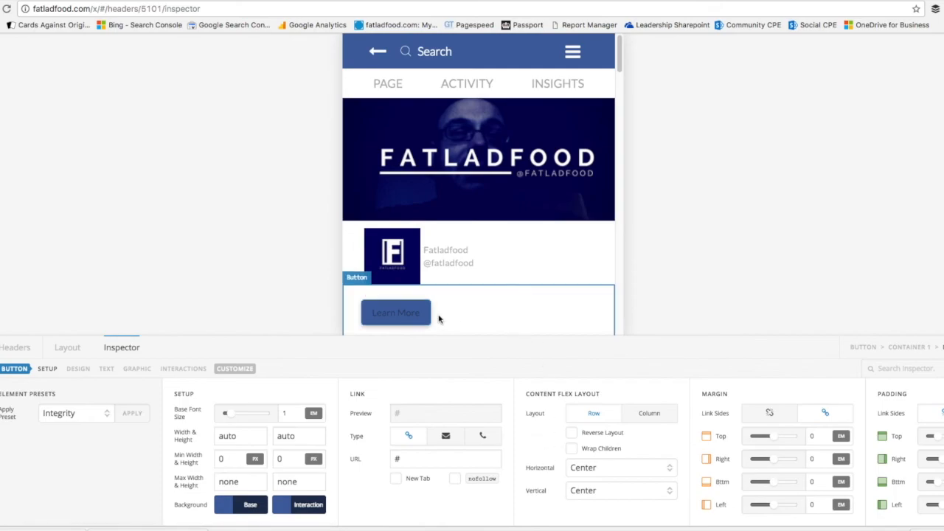
Set the base color of the Learn More button's primary text to fully opaque white, rgb(255, 255, 255).
{"action": "left_click", "coordinate": [105, 371]}
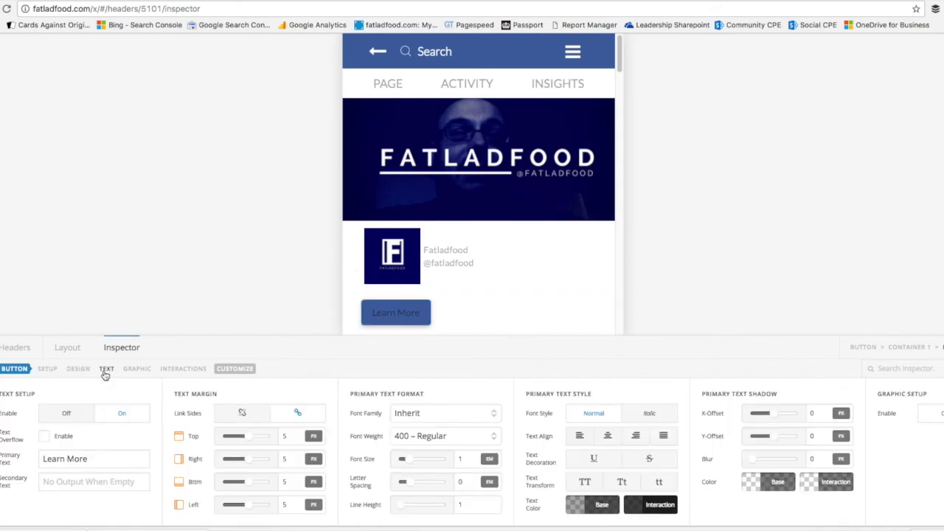
{"action": "left_click", "coordinate": [586, 508]}
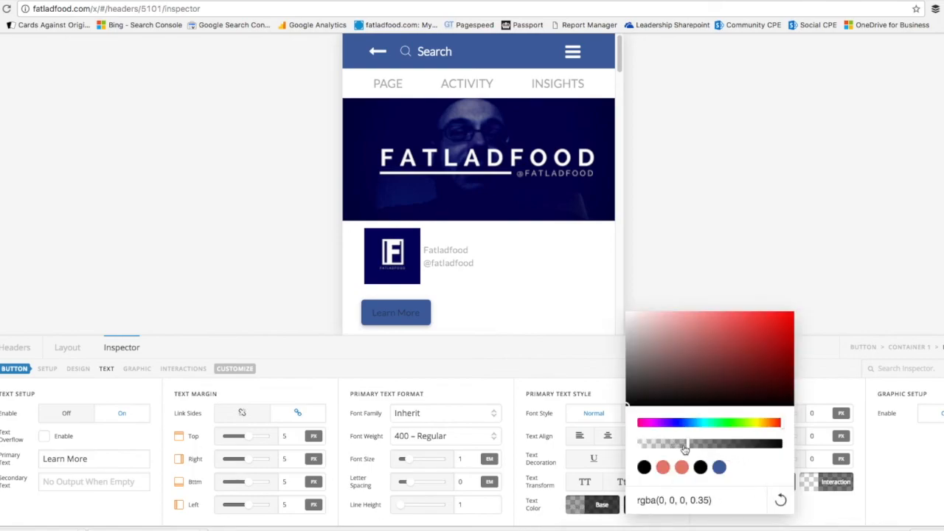
{"action": "left_click_drag", "start_coordinate": [687, 444], "coordinate": [785, 454]}
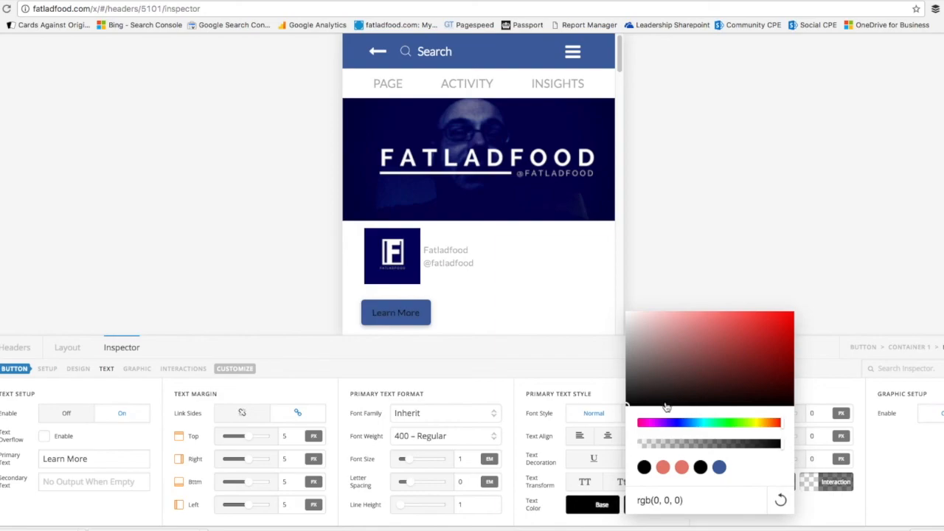
{"action": "left_click_drag", "start_coordinate": [628, 407], "coordinate": [618, 305]}
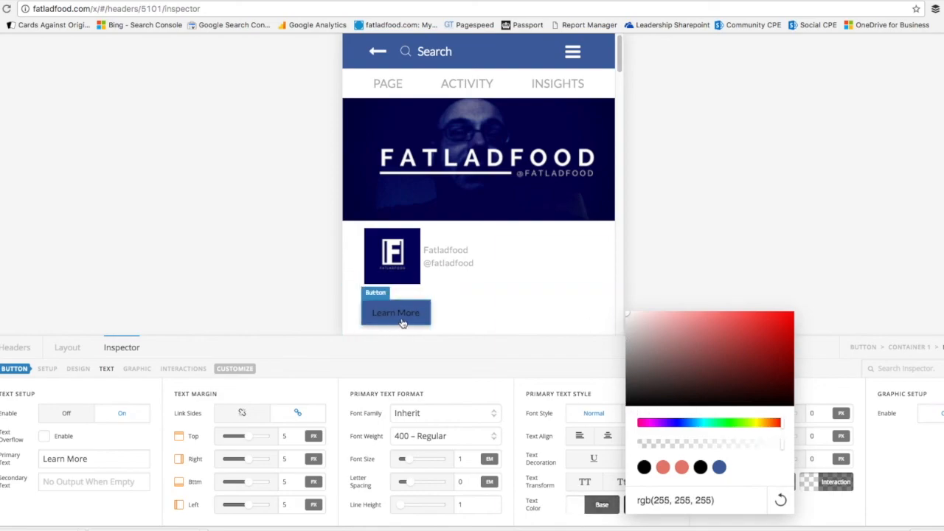
{"action": "left_click", "coordinate": [548, 521]}
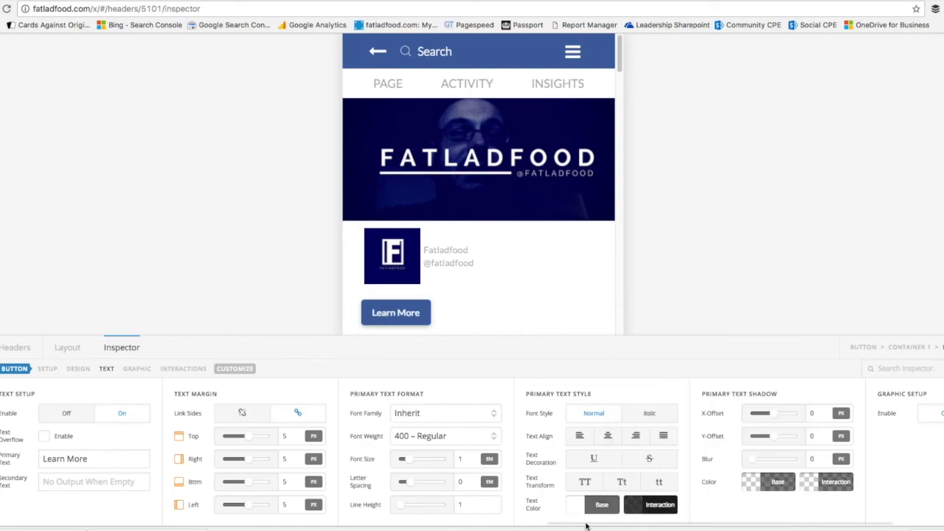
Set the interaction color of the Learn More button's primary text to fully opaque white, rgb(255, 255, 255).
{"action": "left_click", "coordinate": [642, 515]}
{"action": "left_click_drag", "start_coordinate": [686, 406], "coordinate": [672, 299]}
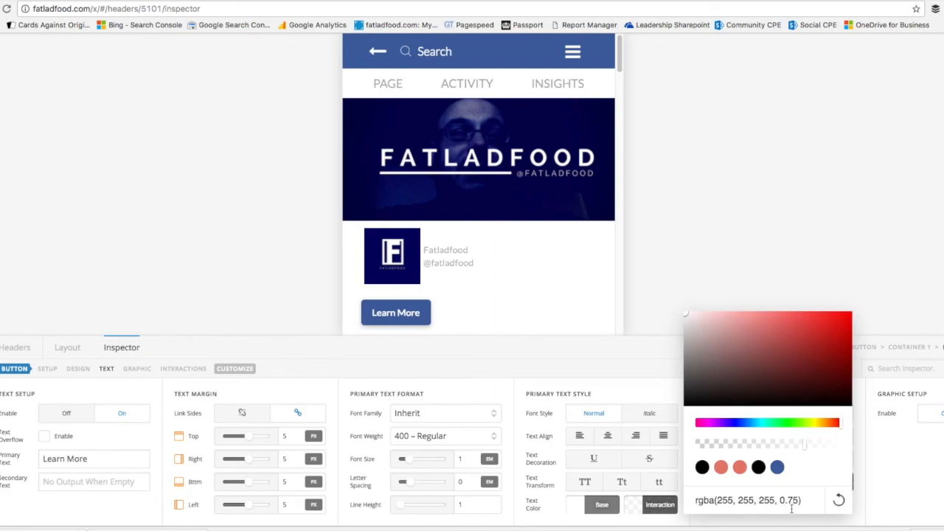
{"action": "left_click_drag", "start_coordinate": [802, 445], "coordinate": [866, 452]}
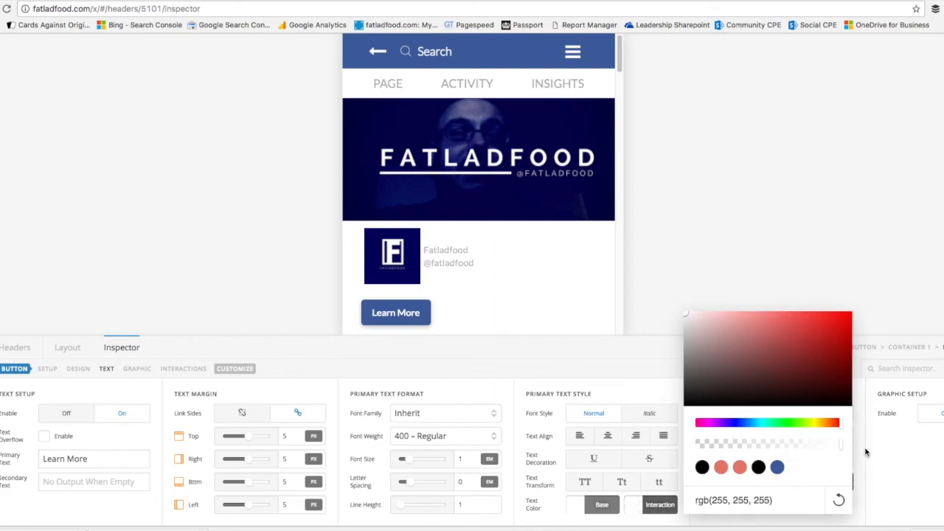
{"action": "left_click", "coordinate": [496, 393]}
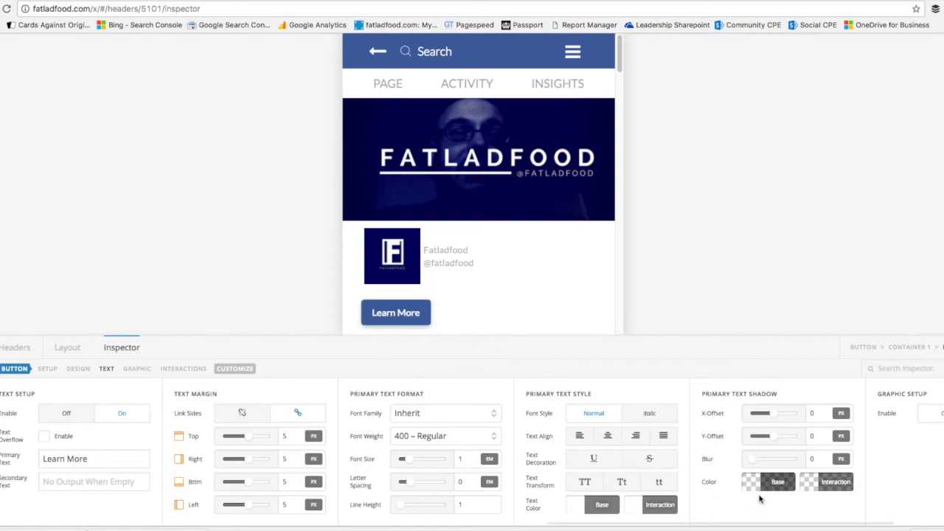
Set the Learn More button's box shadow color to transparent.
{"action": "left_click", "coordinate": [76, 369]}
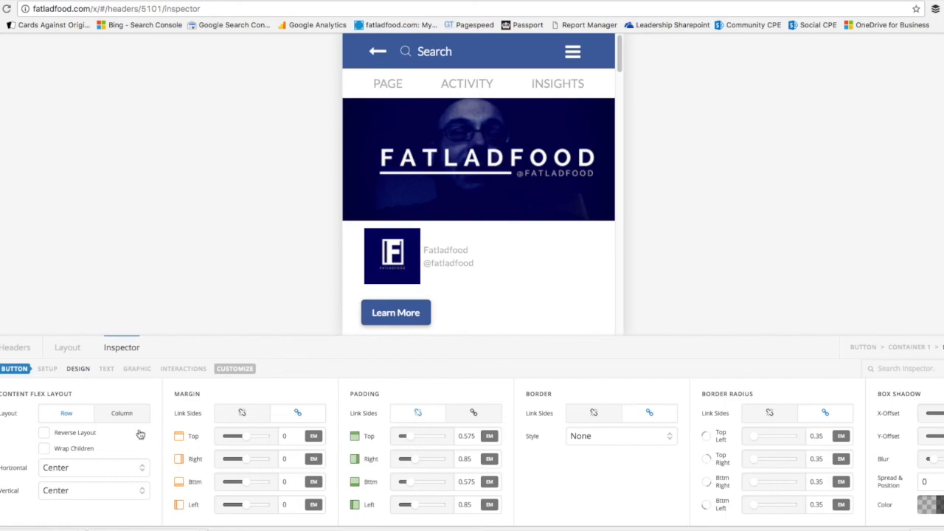
{"action": "left_click", "coordinate": [940, 507]}
{"action": "left_click_drag", "start_coordinate": [816, 500], "coordinate": [724, 504]}
{"action": "type", "text": "tr"}
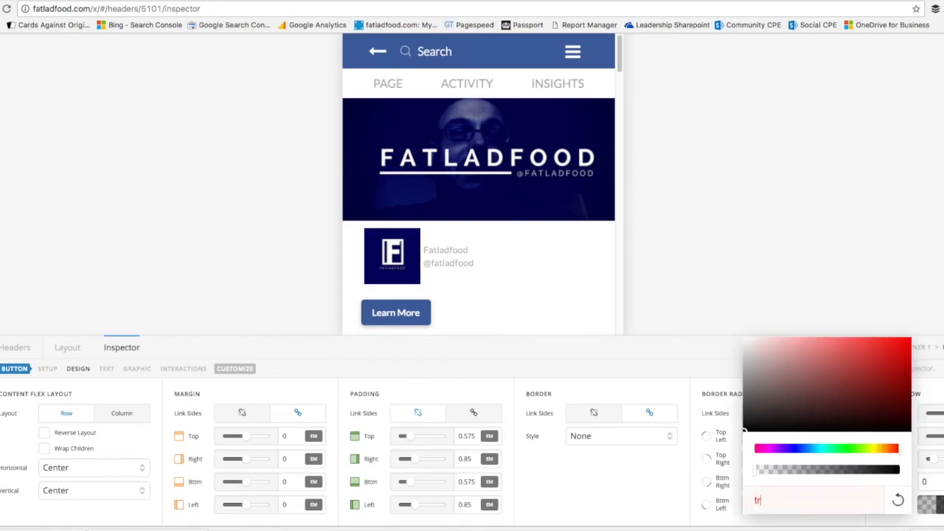
{"action": "type", "text": "ansparent"}
{"action": "key", "text": "super+l"}
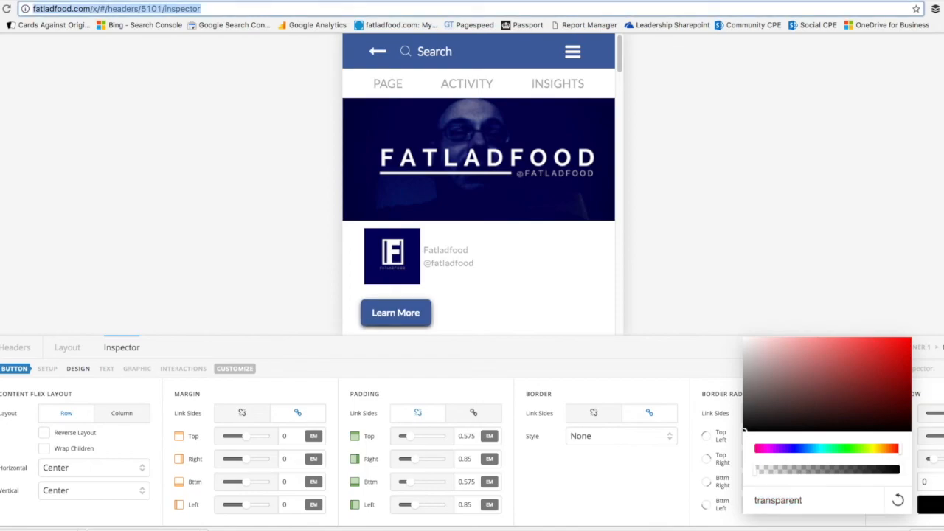
{"action": "left_click", "coordinate": [618, 488]}
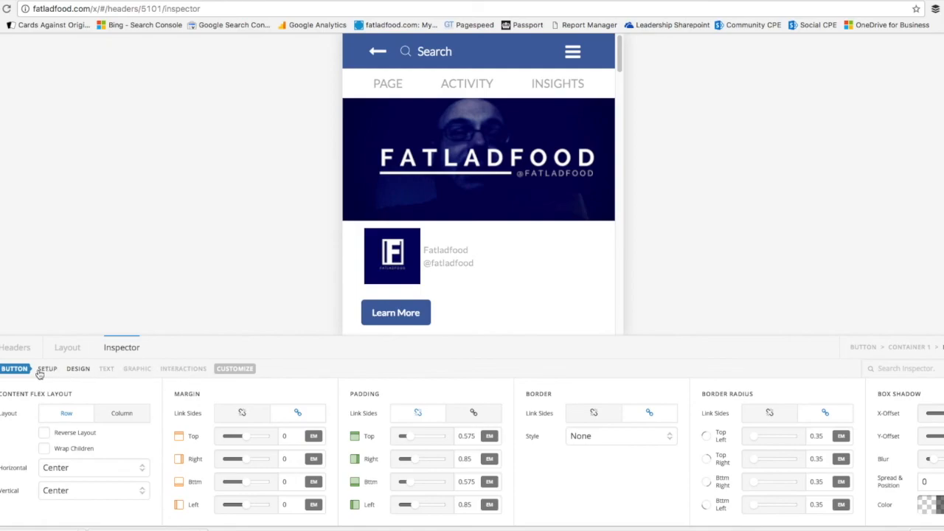
Set the row flex layout of the Button bar's container to Start horizontally and Stretch vertically.
{"action": "left_click", "coordinate": [15, 372]}
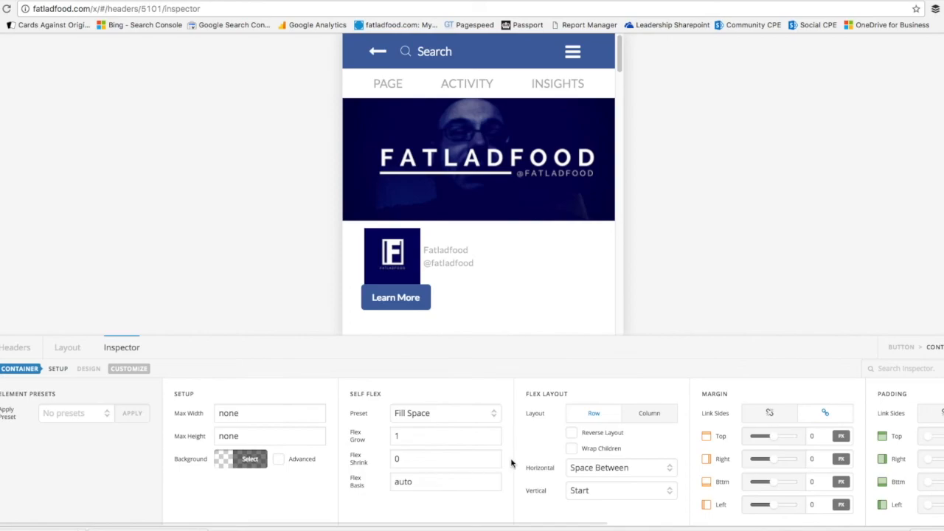
{"action": "left_click", "coordinate": [604, 467]}
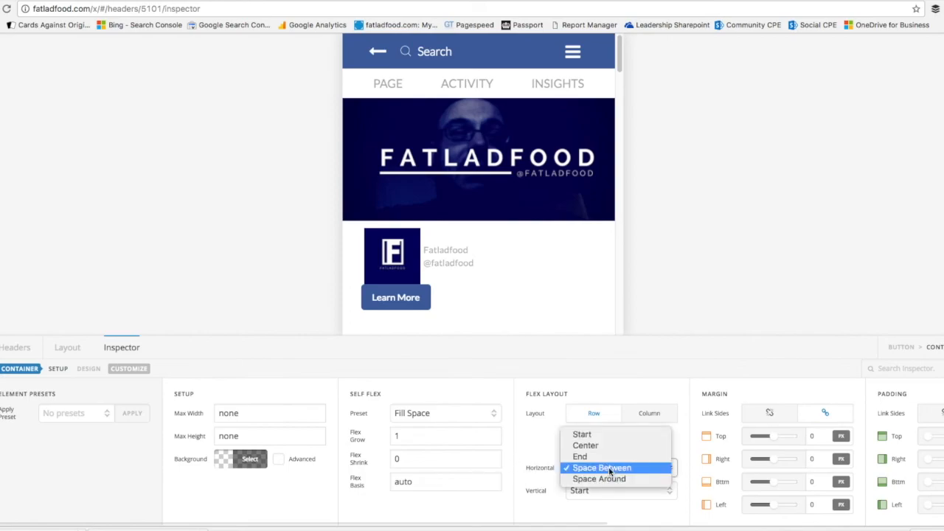
{"action": "left_click", "coordinate": [613, 436]}
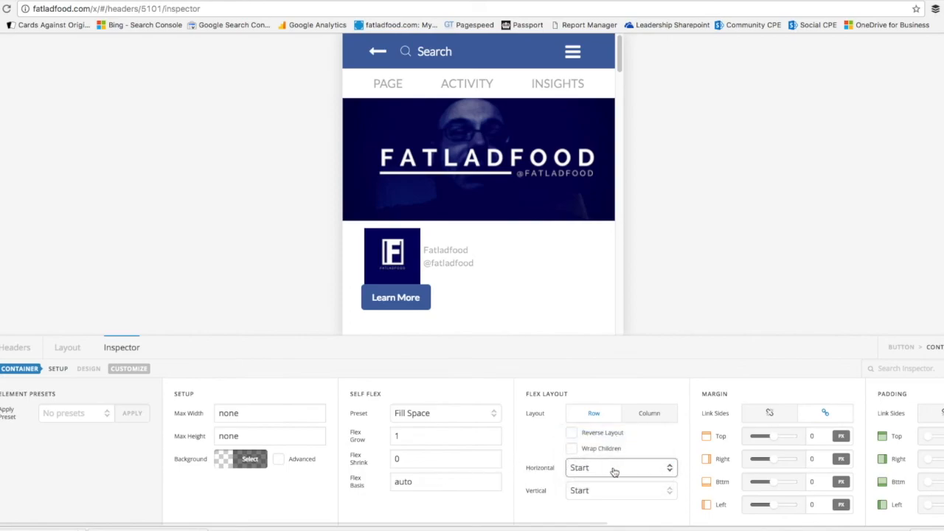
{"action": "left_click", "coordinate": [604, 491]}
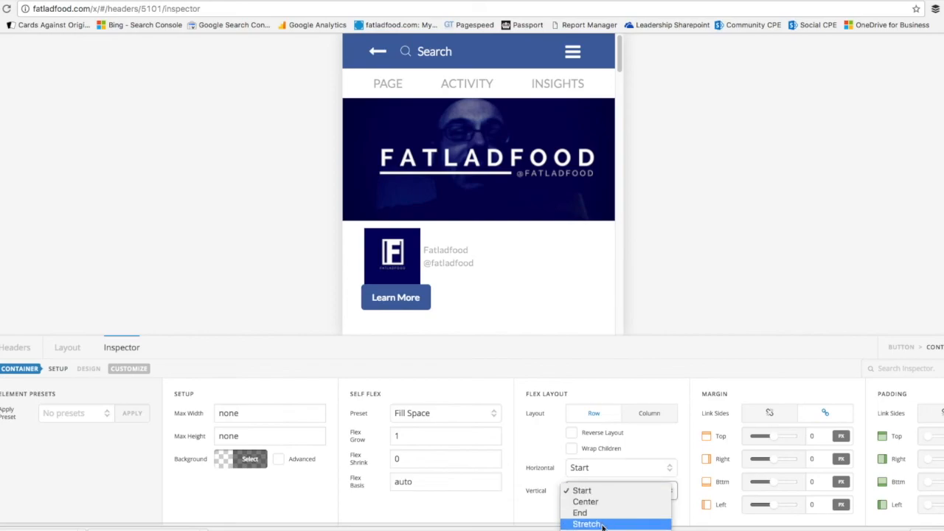
{"action": "left_click", "coordinate": [602, 524]}
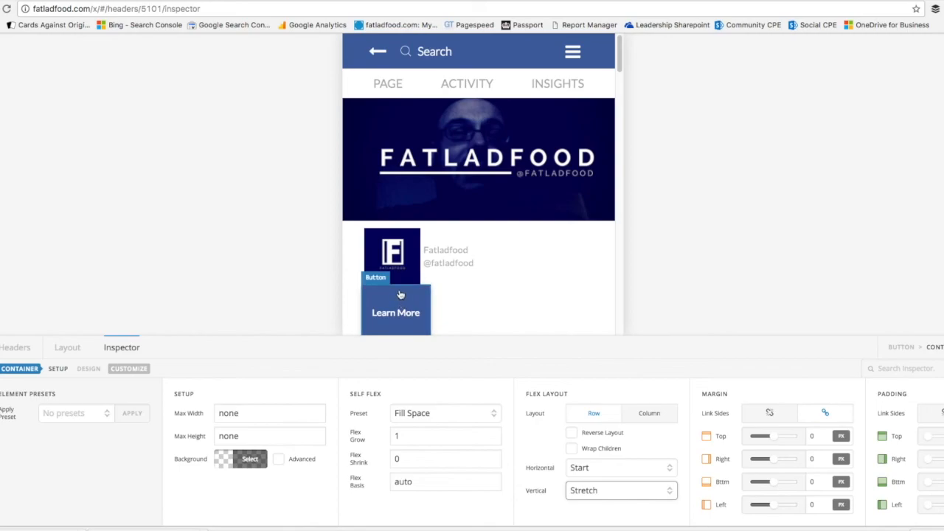
Change the Button bar container's flex layout to Column with Horizontal set to Stretch.
{"action": "left_click", "coordinate": [659, 416]}
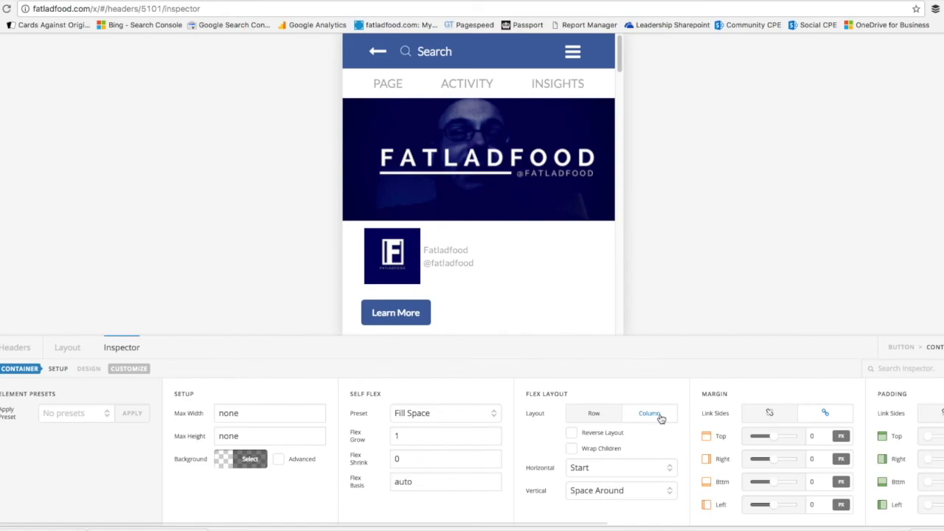
{"action": "left_click", "coordinate": [606, 491]}
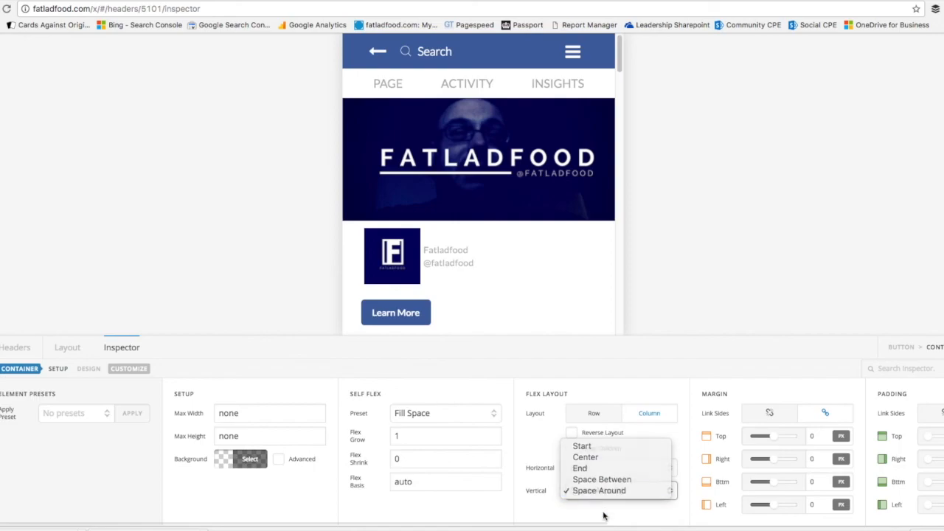
{"action": "left_click", "coordinate": [603, 514]}
{"action": "left_click", "coordinate": [605, 467]}
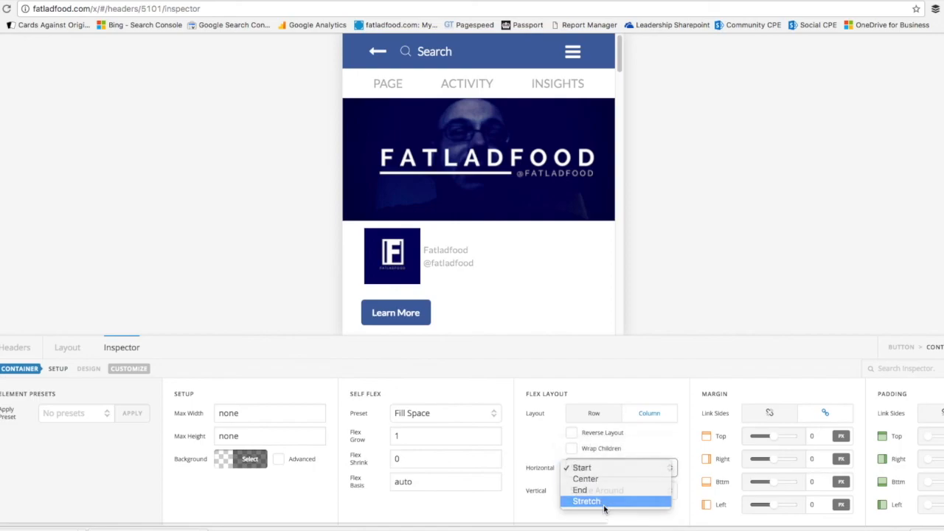
{"action": "left_click", "coordinate": [604, 502]}
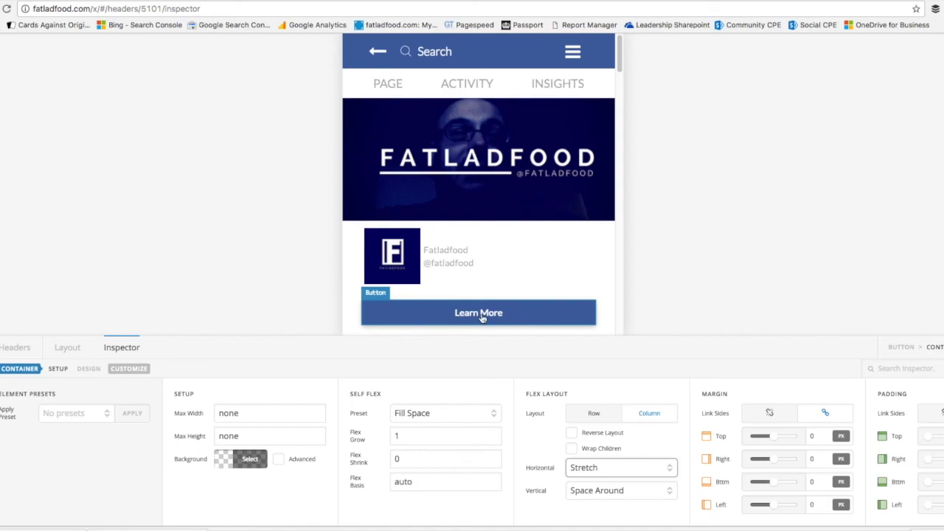
Enable the graphic for the Learn More button.
{"action": "left_click", "coordinate": [519, 317]}
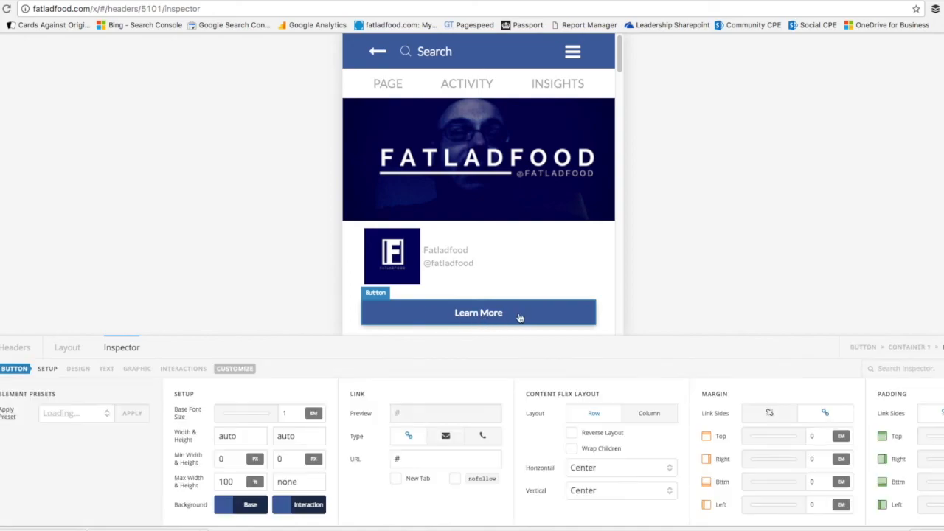
{"action": "left_click", "coordinate": [143, 375]}
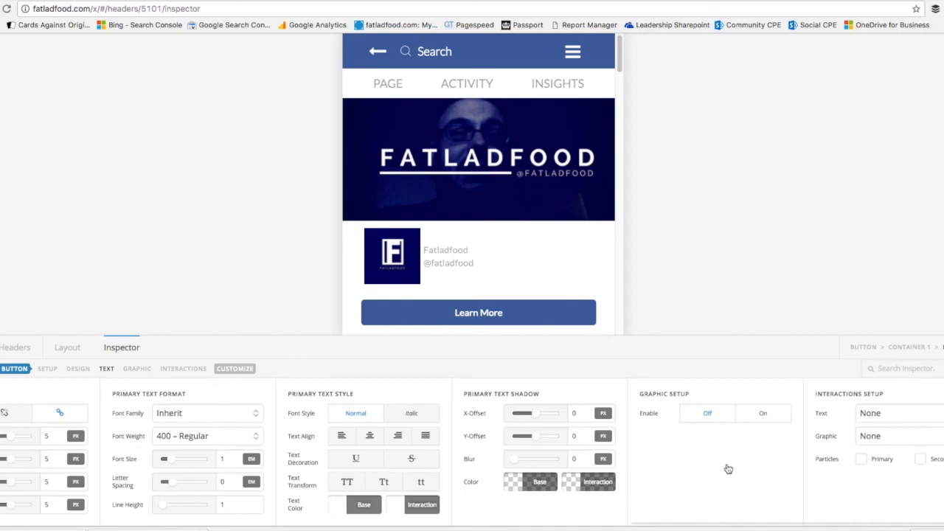
{"action": "left_click", "coordinate": [765, 416]}
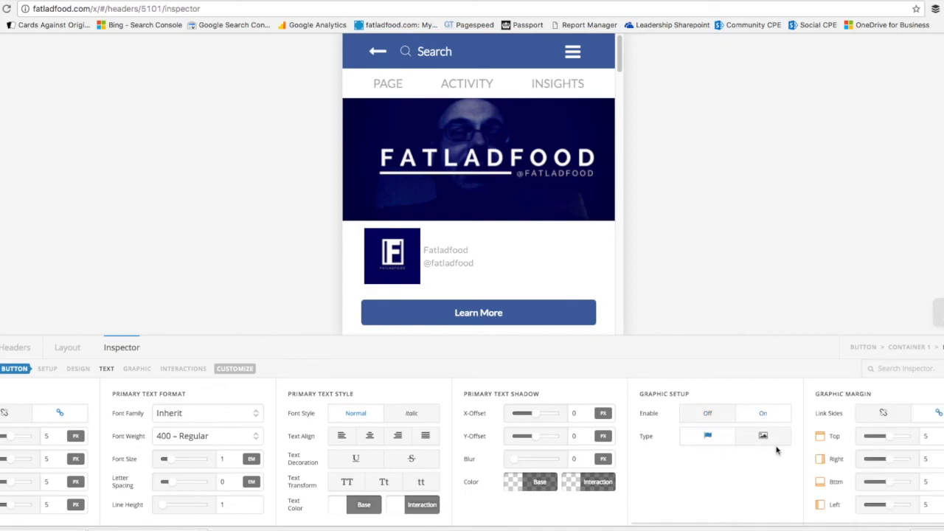
{"action": "left_click", "coordinate": [136, 368]}
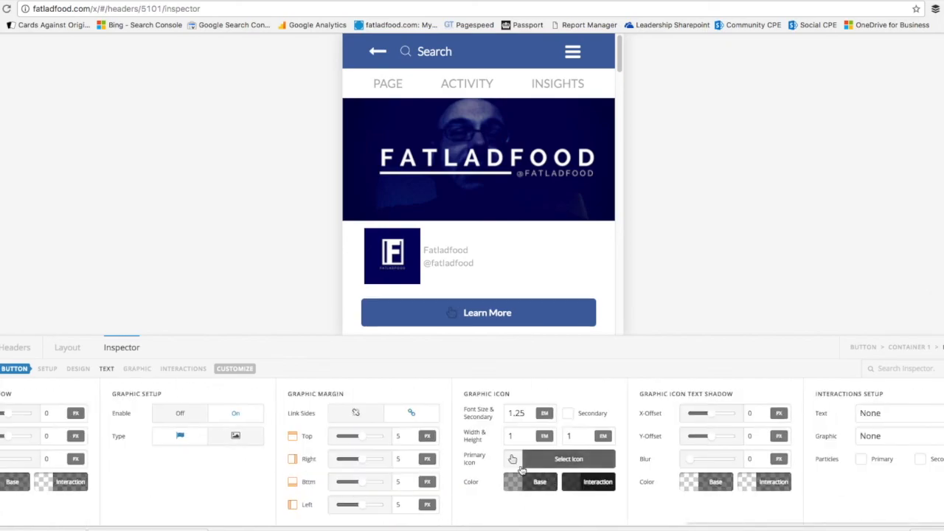
Search the icon library for "pencil" and set the plain pencil as the Learn More button's primary icon.
{"action": "left_click", "coordinate": [514, 463]}
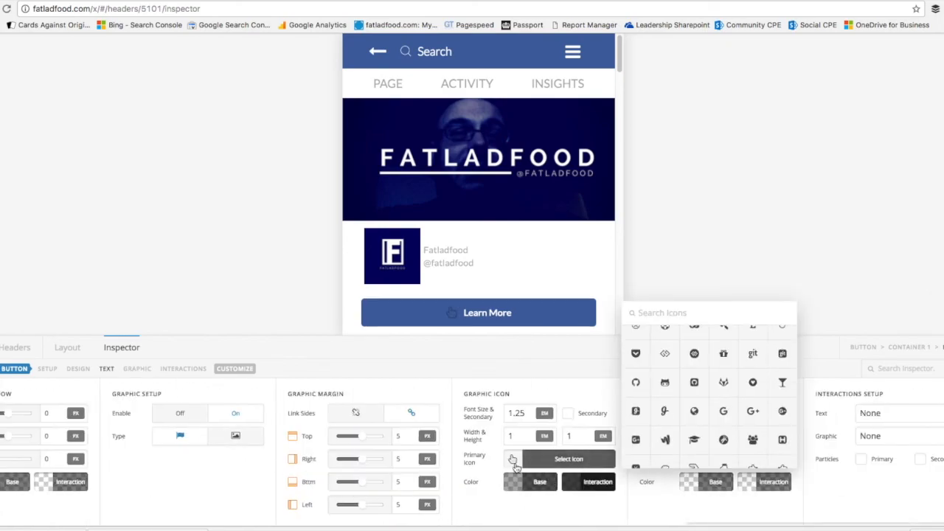
{"action": "left_click", "coordinate": [684, 313]}
{"action": "type", "text": "pen"}
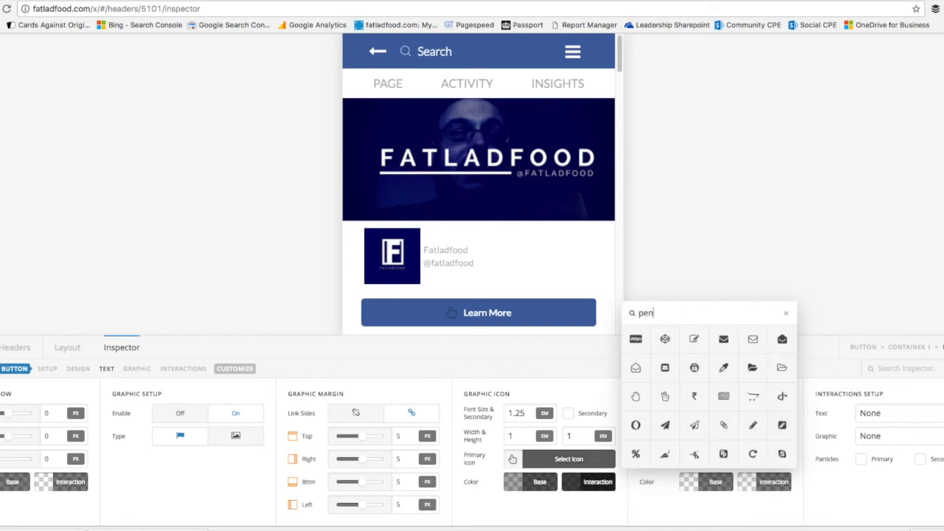
{"action": "type", "text": "cil"}
{"action": "left_click", "coordinate": [664, 340]}
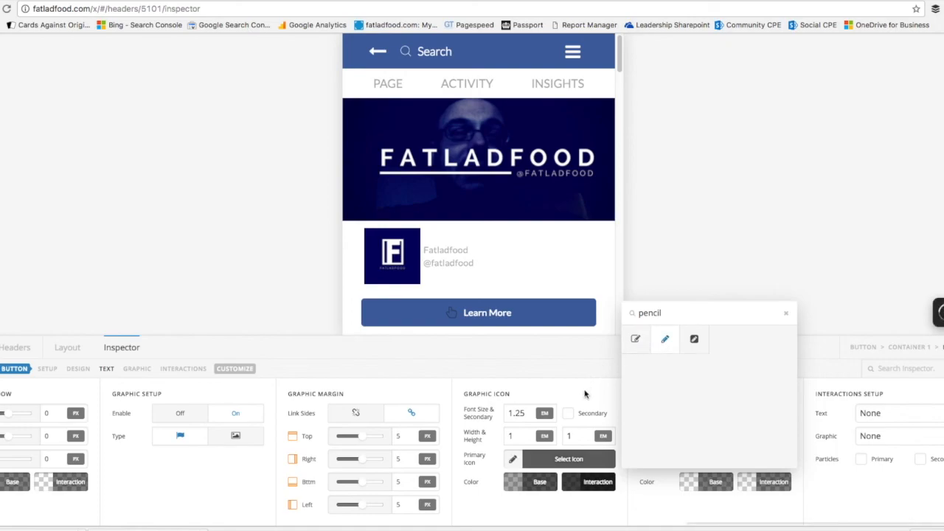
{"action": "left_click", "coordinate": [585, 395]}
Set the base color of the Learn More button's graphic icon text shadow to fully opaque white, rgb(255, 255, 255).
{"action": "left_click", "coordinate": [693, 489]}
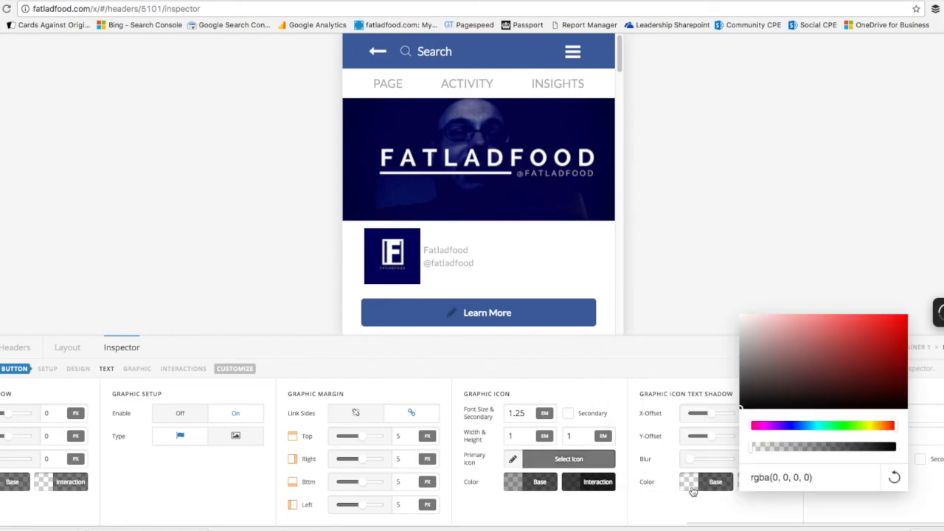
{"action": "left_click_drag", "start_coordinate": [739, 409], "coordinate": [730, 305]}
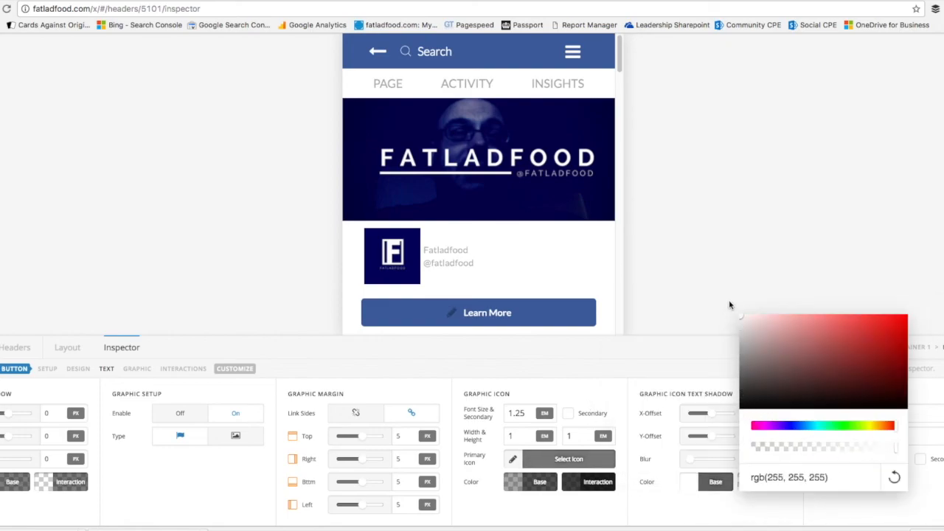
{"action": "left_click_drag", "start_coordinate": [790, 448], "coordinate": [922, 452]}
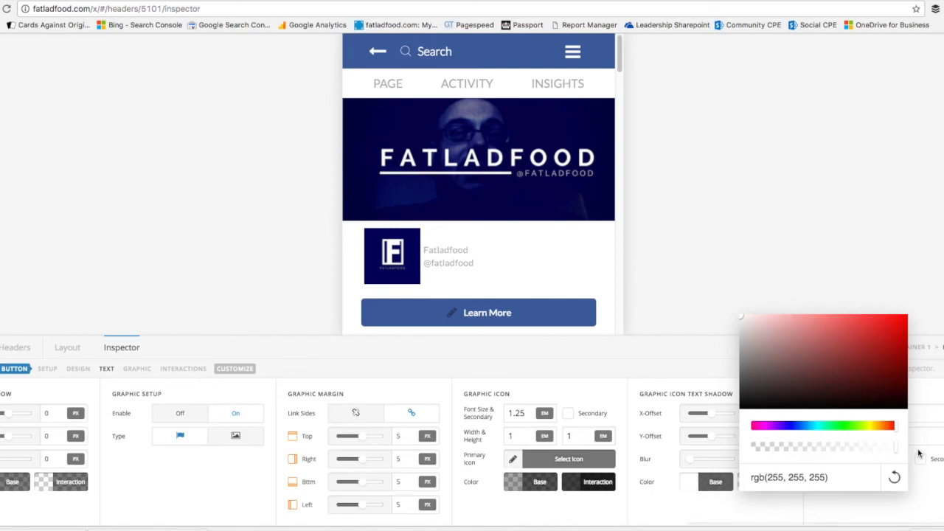
{"action": "left_click", "coordinate": [645, 507]}
Set the base color of the Learn More button's graphic icon to fully opaque white.
{"action": "left_click", "coordinate": [542, 483]}
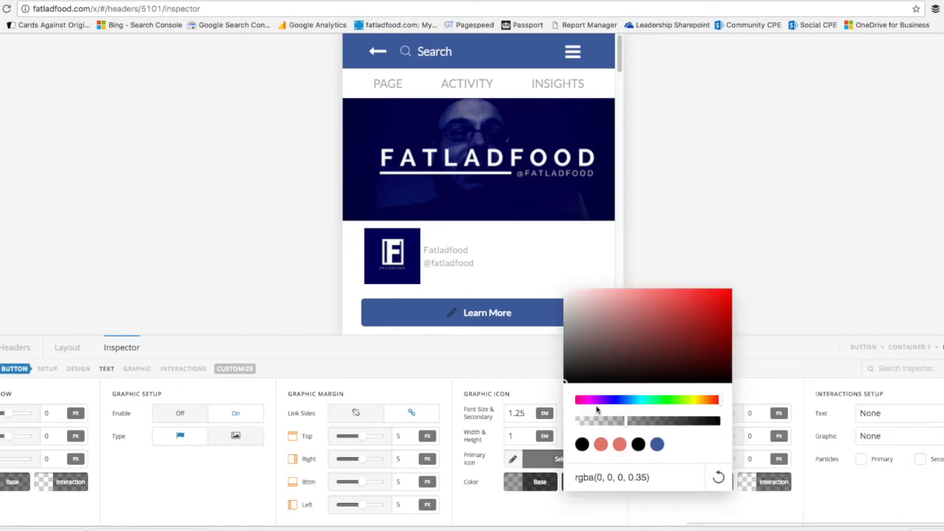
{"action": "left_click_drag", "start_coordinate": [570, 387], "coordinate": [544, 259]}
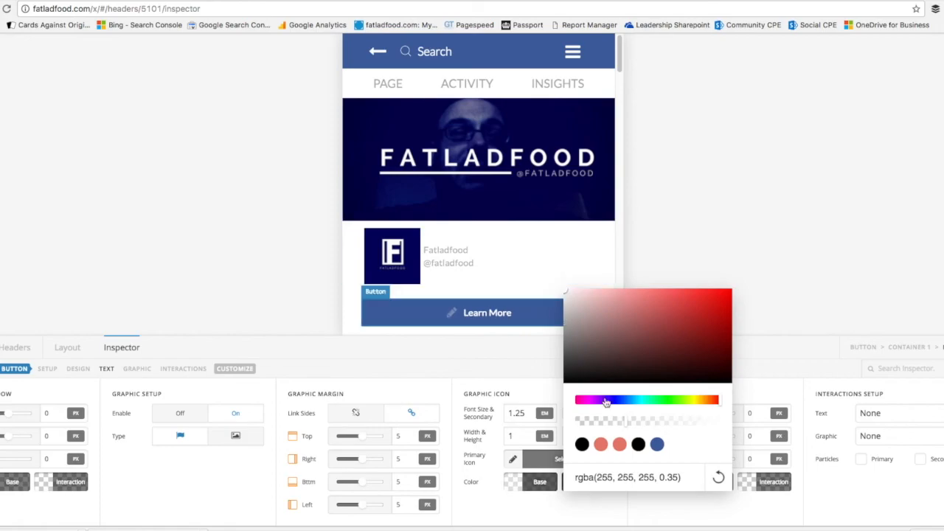
{"action": "left_click_drag", "start_coordinate": [675, 421], "coordinate": [743, 422]}
{"action": "left_click", "coordinate": [497, 508]}
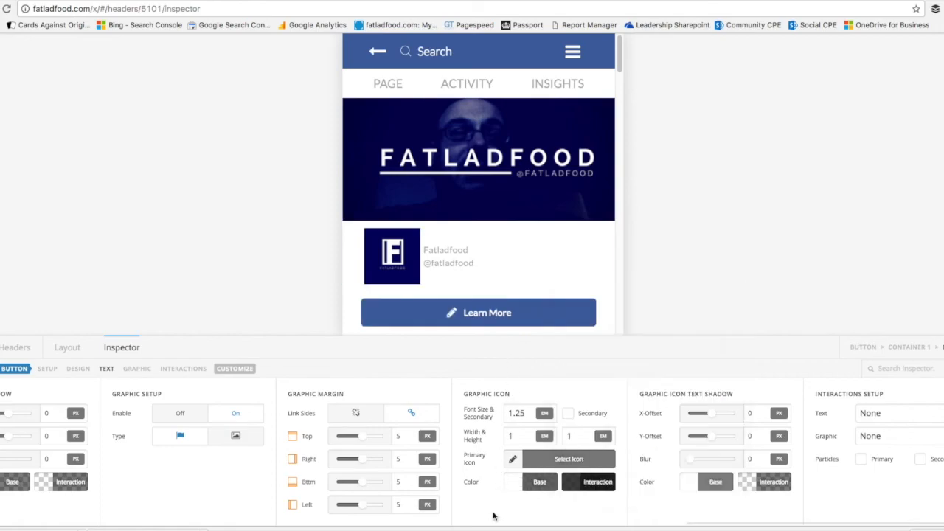